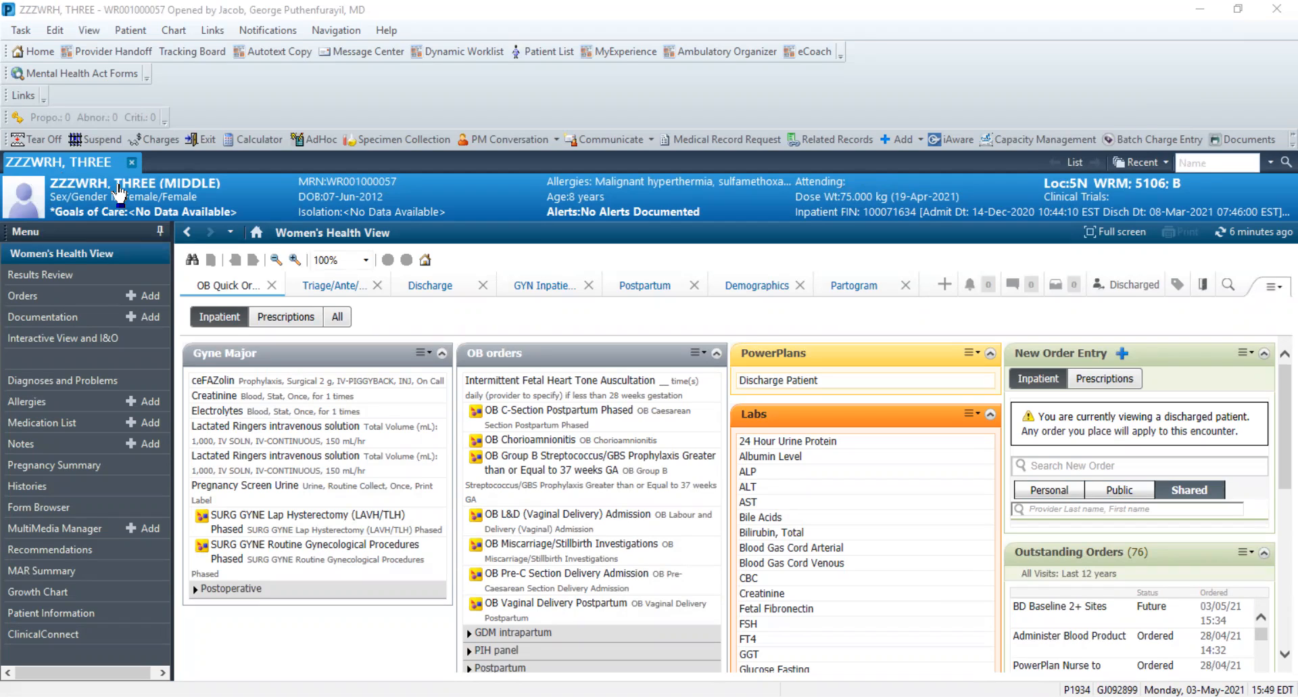
{"action": "left_click", "coordinate": [69, 278]}
{"action": "left_click", "coordinate": [78, 252]}
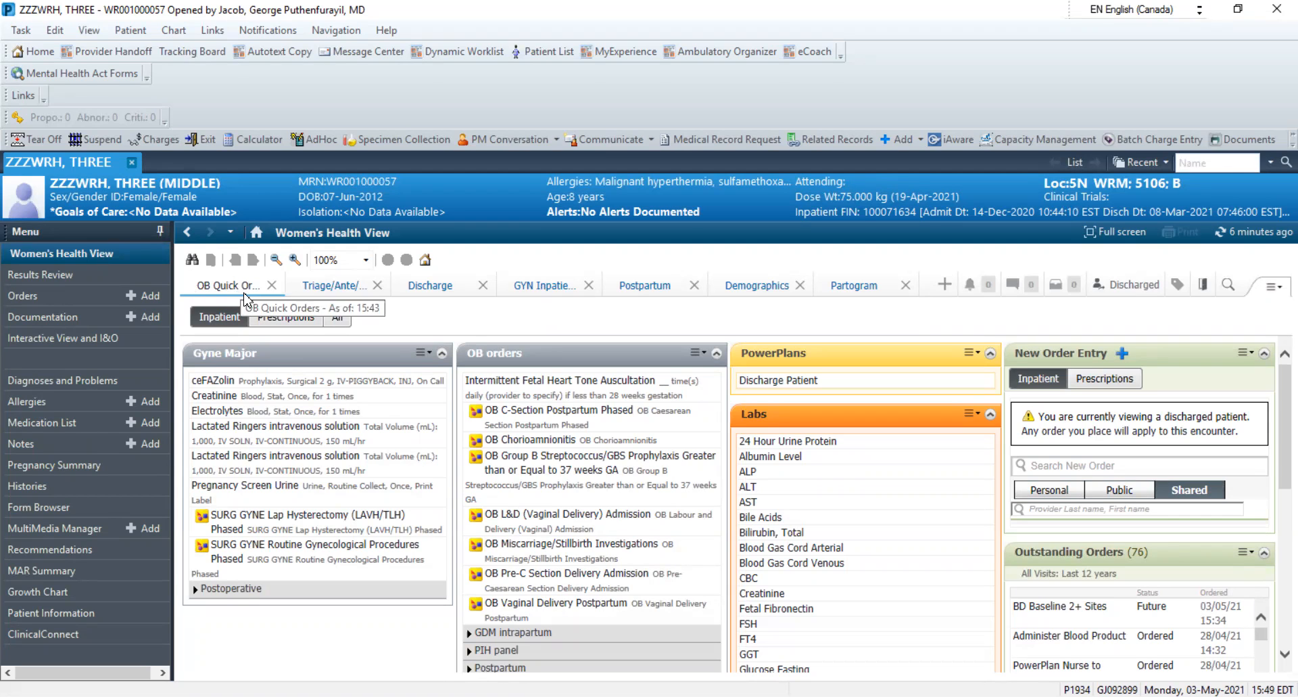
{"action": "left_click", "coordinate": [316, 288]}
{"action": "left_click", "coordinate": [247, 288]}
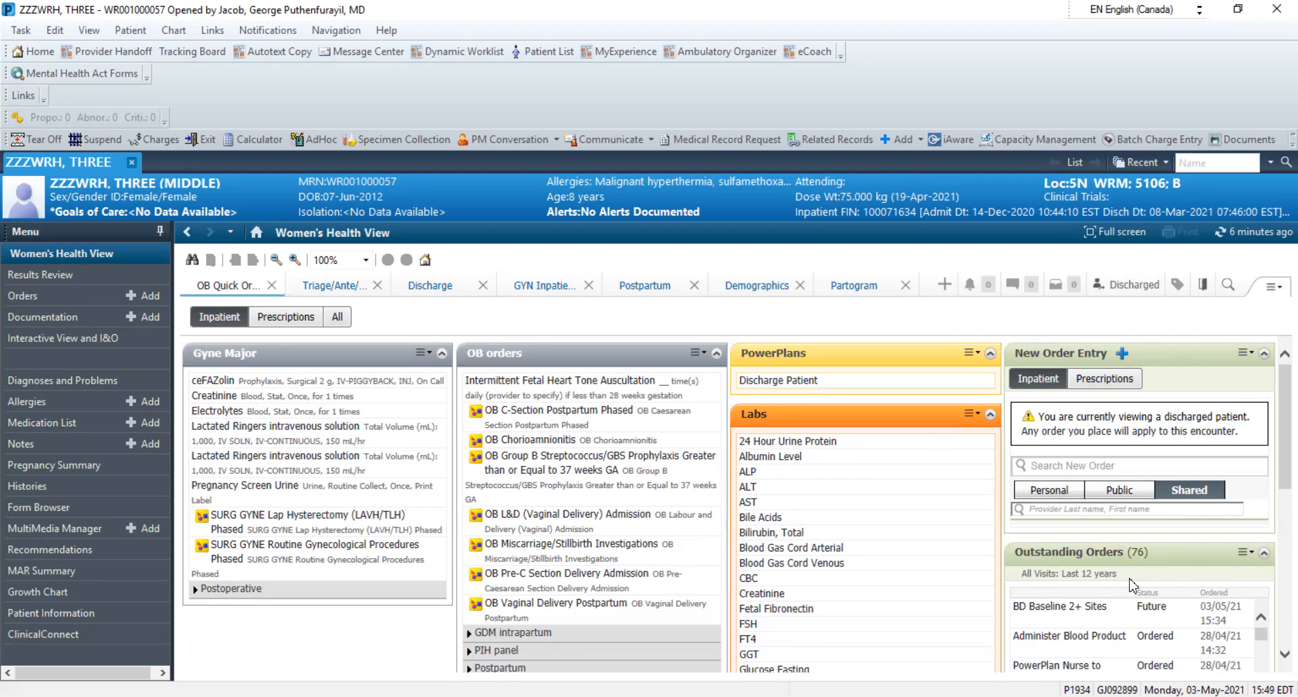
Display the shared order favorites of the chosen physician by looking up the provider's name in New Order Entry
{"action": "left_click", "coordinate": [1058, 494]}
{"action": "left_click", "coordinate": [1115, 497]}
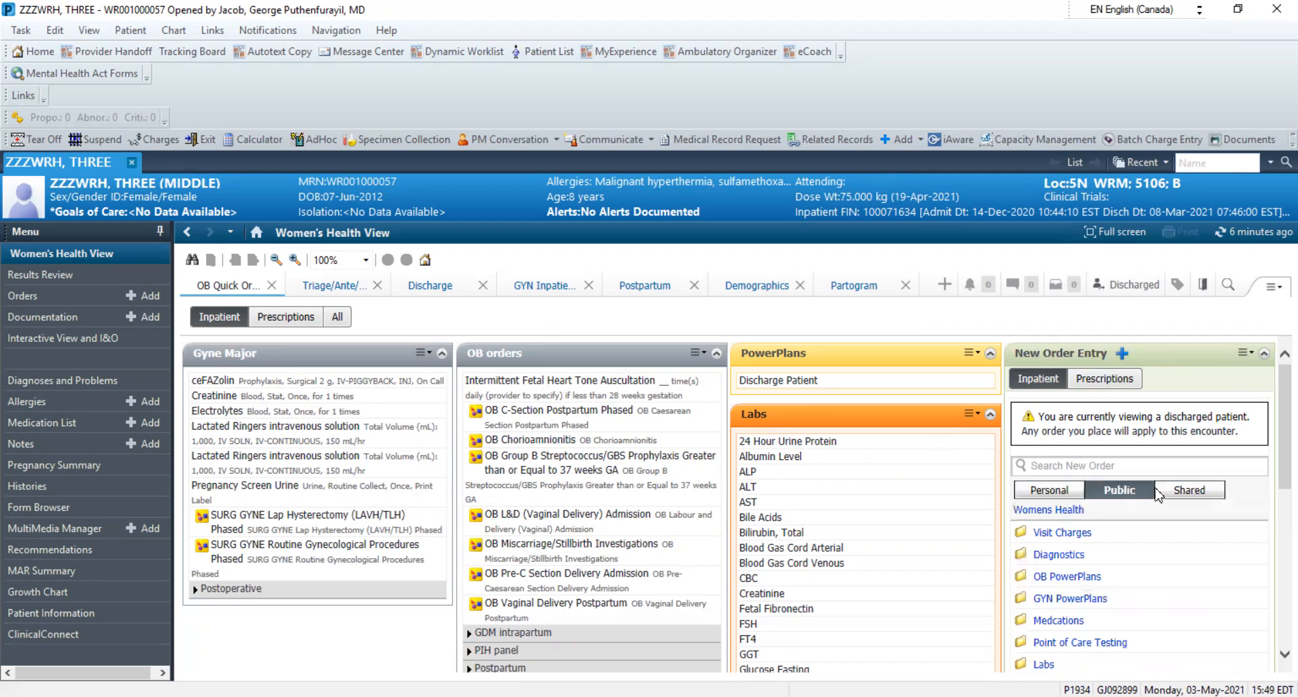
{"action": "left_click", "coordinate": [1207, 492]}
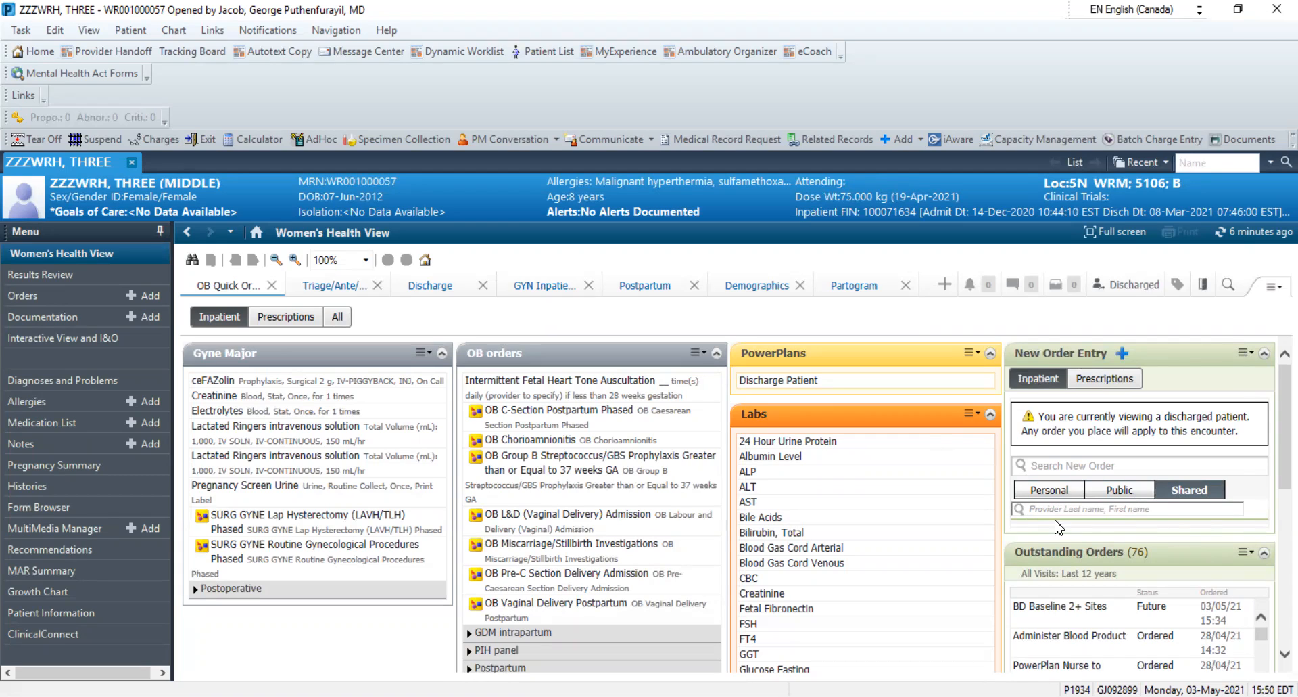
{"action": "left_click", "coordinate": [1101, 510]}
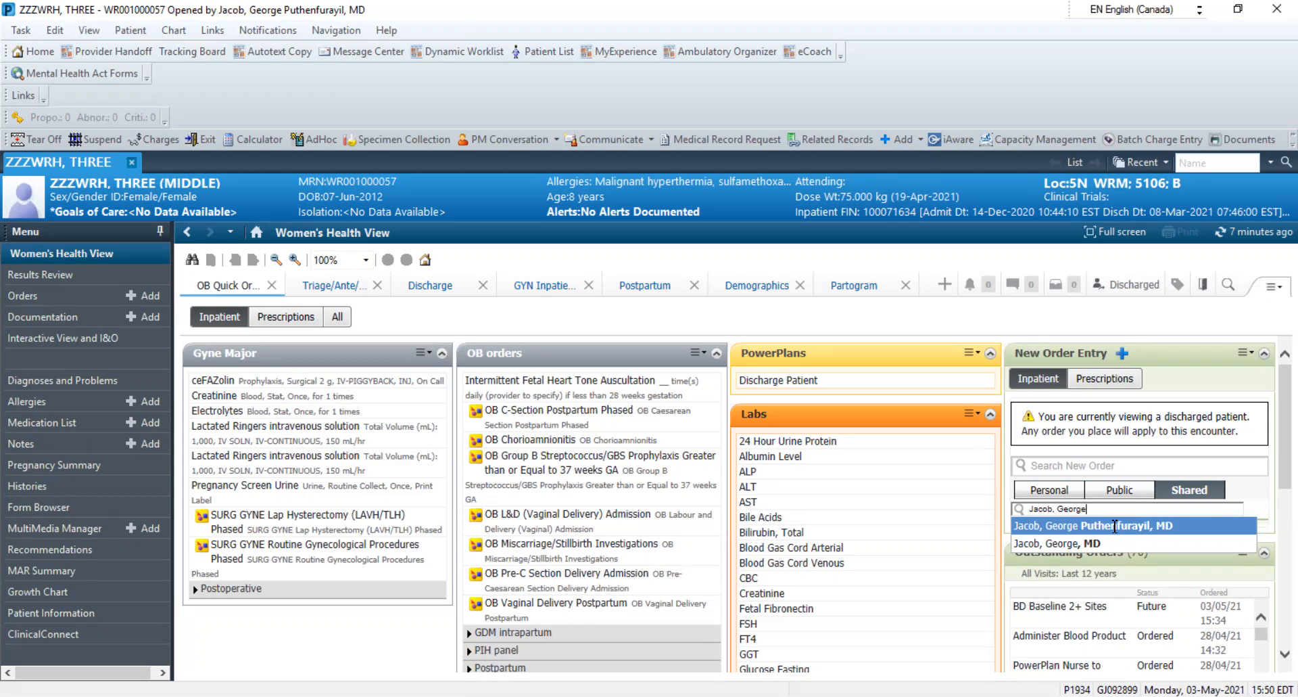
{"action": "left_click", "coordinate": [1115, 526]}
Open the Postop Vaginal Surgery folder inside WRH Order Sets in the physician's shared favorites
{"action": "left_click_drag", "start_coordinate": [1280, 451], "coordinate": [1272, 497]}
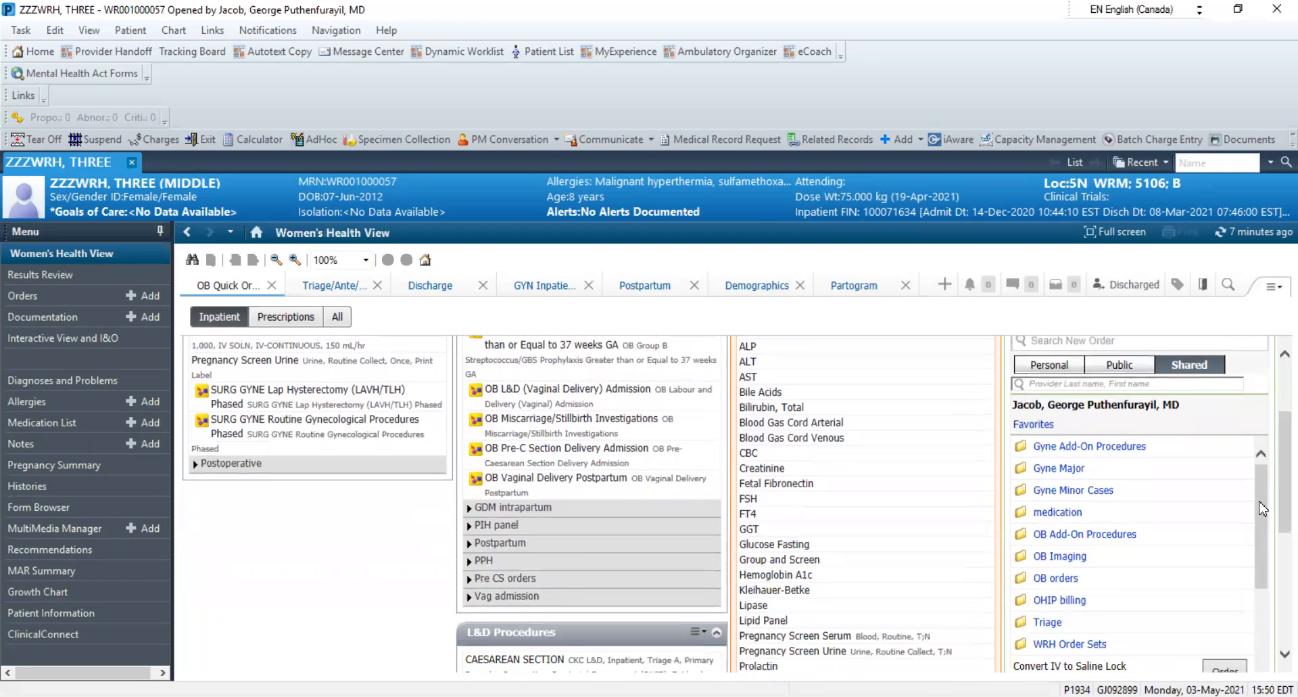
{"action": "left_click", "coordinate": [1068, 645]}
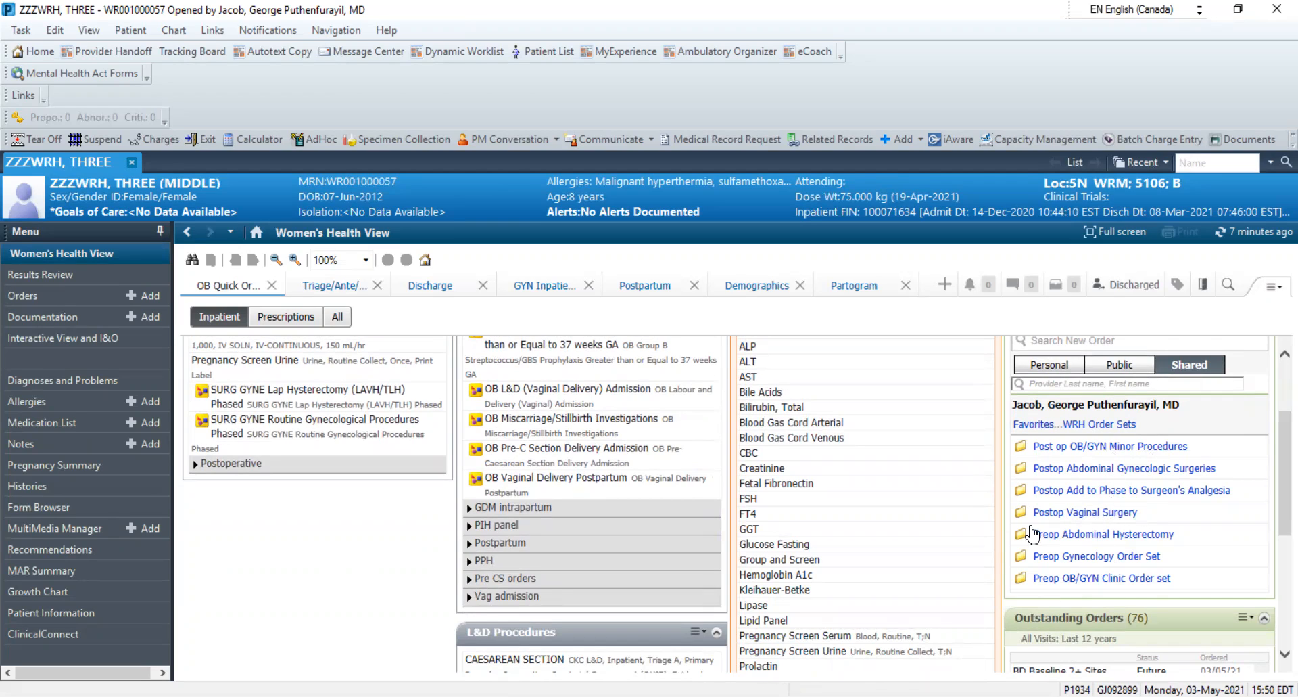
{"action": "left_click", "coordinate": [1117, 514]}
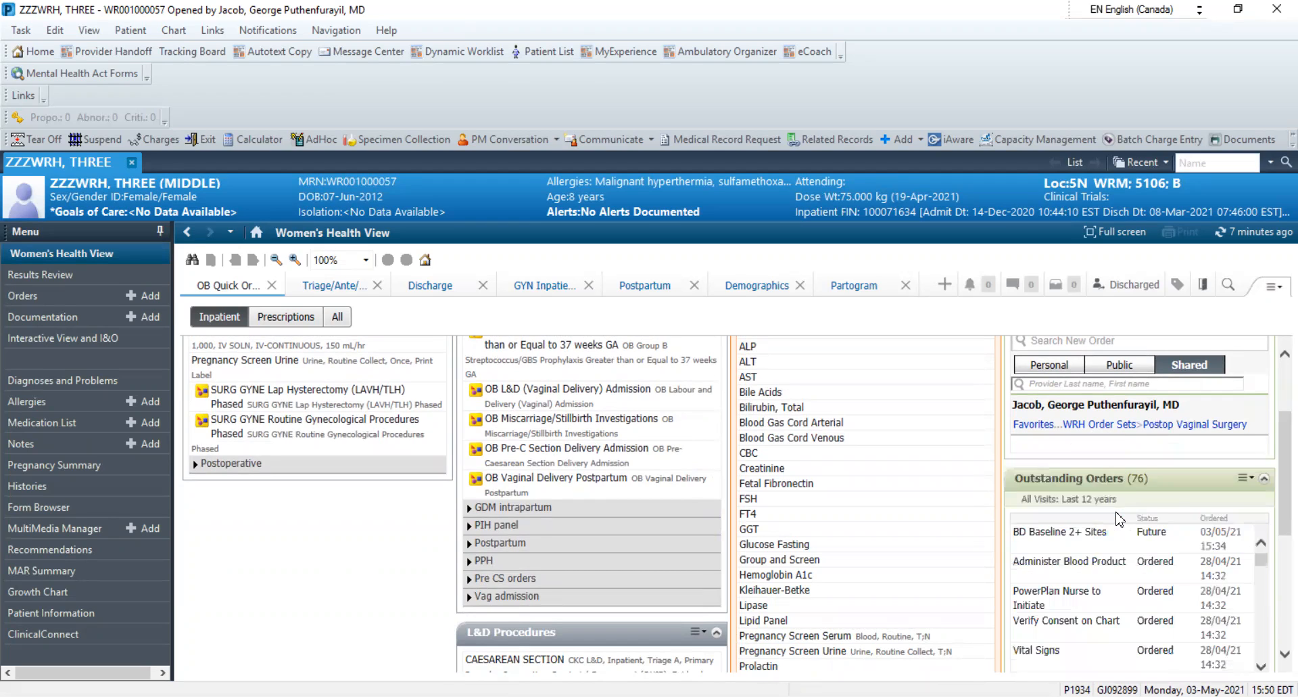
Add the Bladder Scan (INP) and dalteparin 5,000 unit orders, accepting order placement on a discharged patient
{"action": "scroll", "coordinate": [1263, 483], "scroll_direction": "down", "scroll_amount": 10}
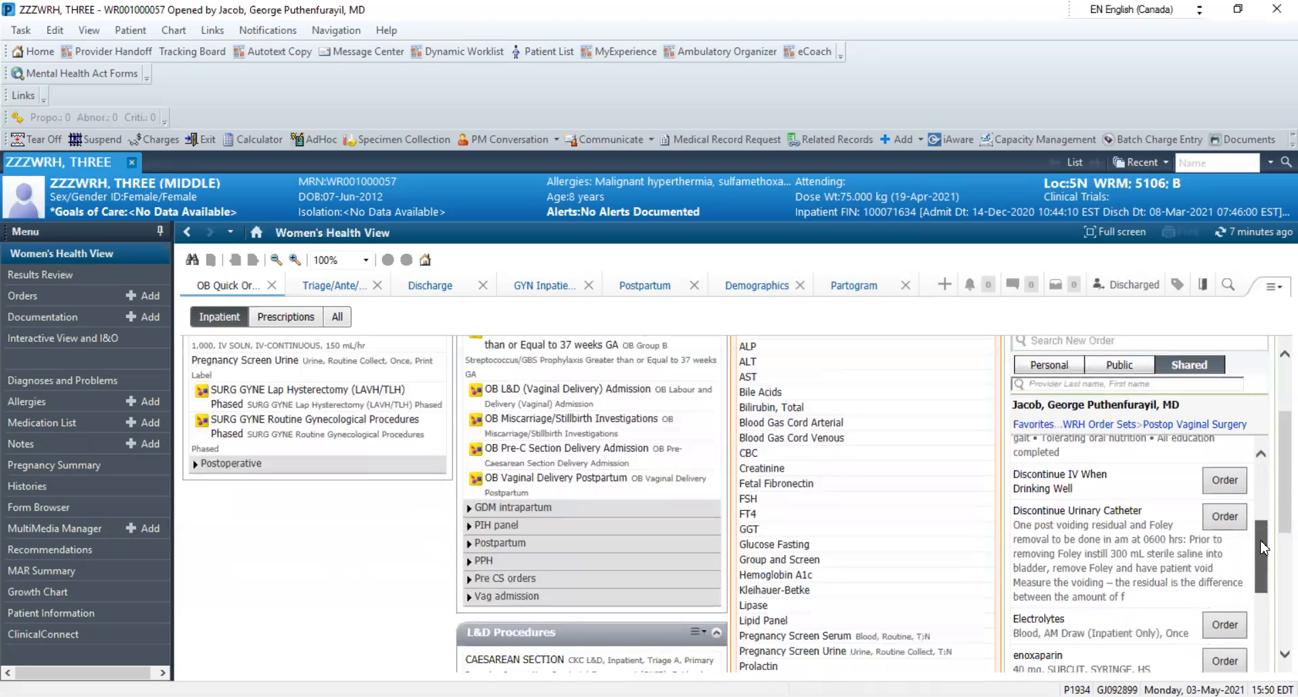
{"action": "scroll", "coordinate": [1272, 514], "scroll_direction": "down", "scroll_amount": 4}
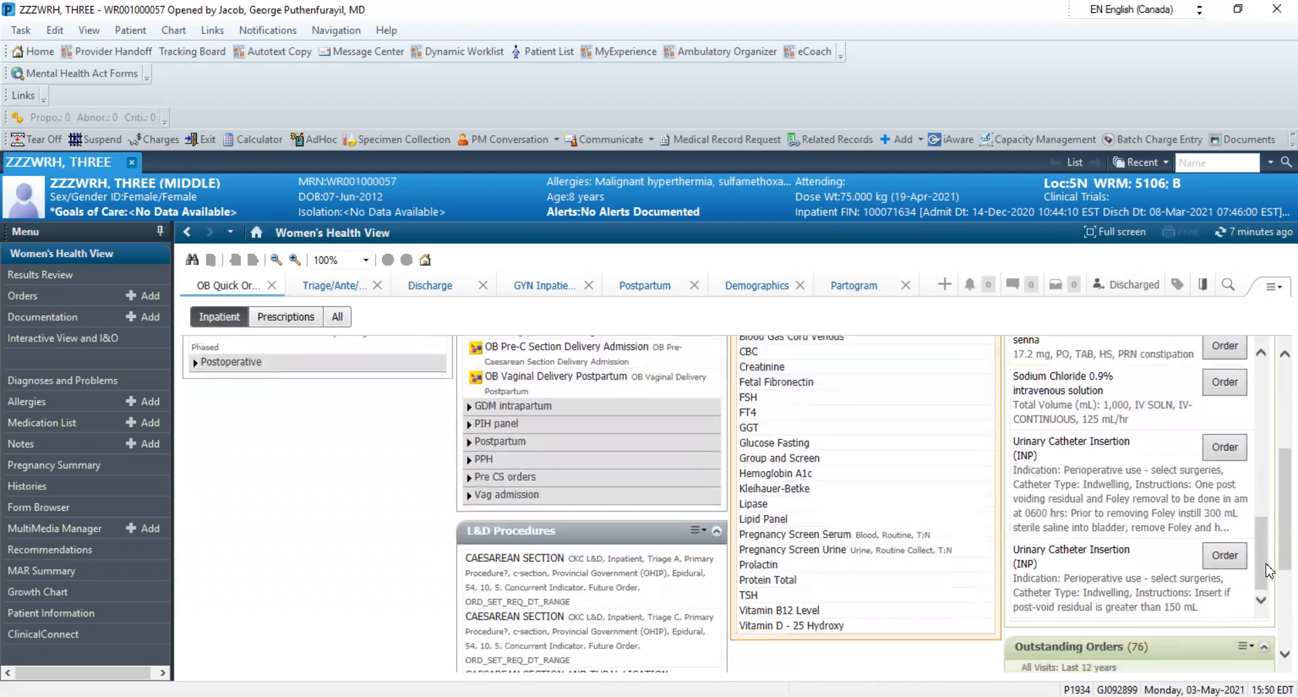
{"action": "left_click_drag", "start_coordinate": [1266, 583], "coordinate": [1266, 386]}
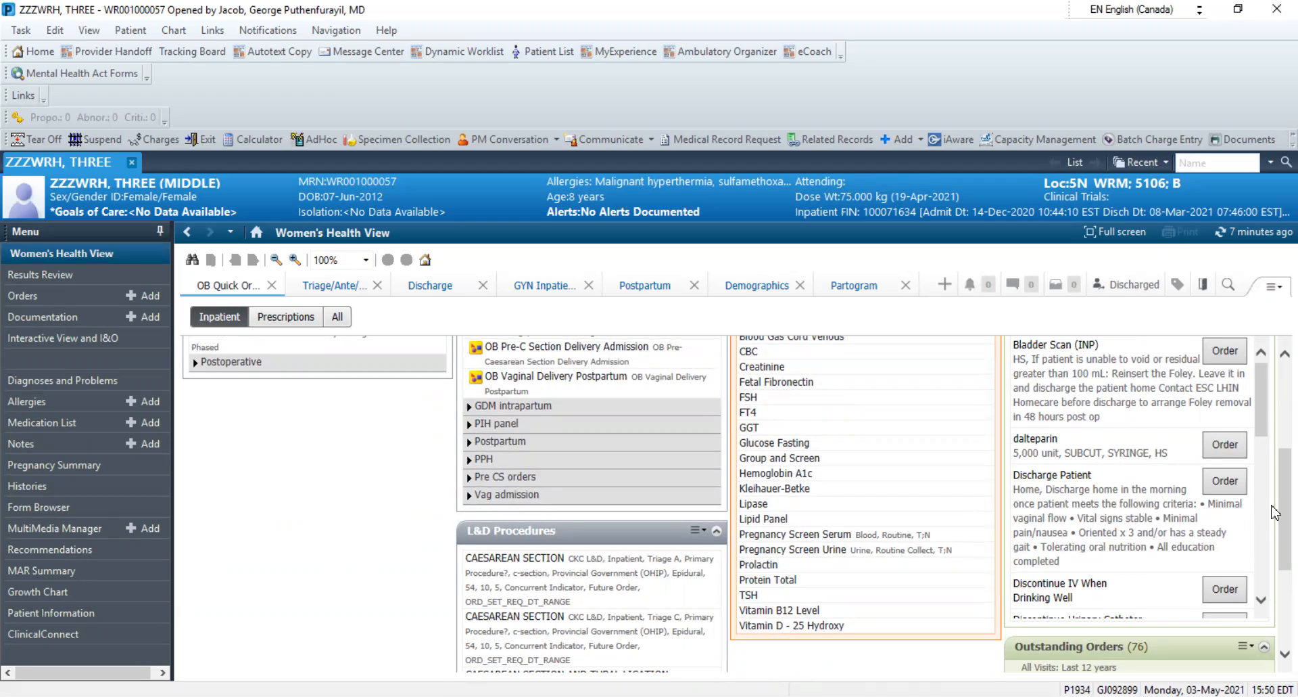
{"action": "left_click_drag", "start_coordinate": [1262, 396], "coordinate": [1262, 429]}
{"action": "left_click_drag", "start_coordinate": [1275, 481], "coordinate": [1265, 426]}
{"action": "left_click", "coordinate": [1241, 426]}
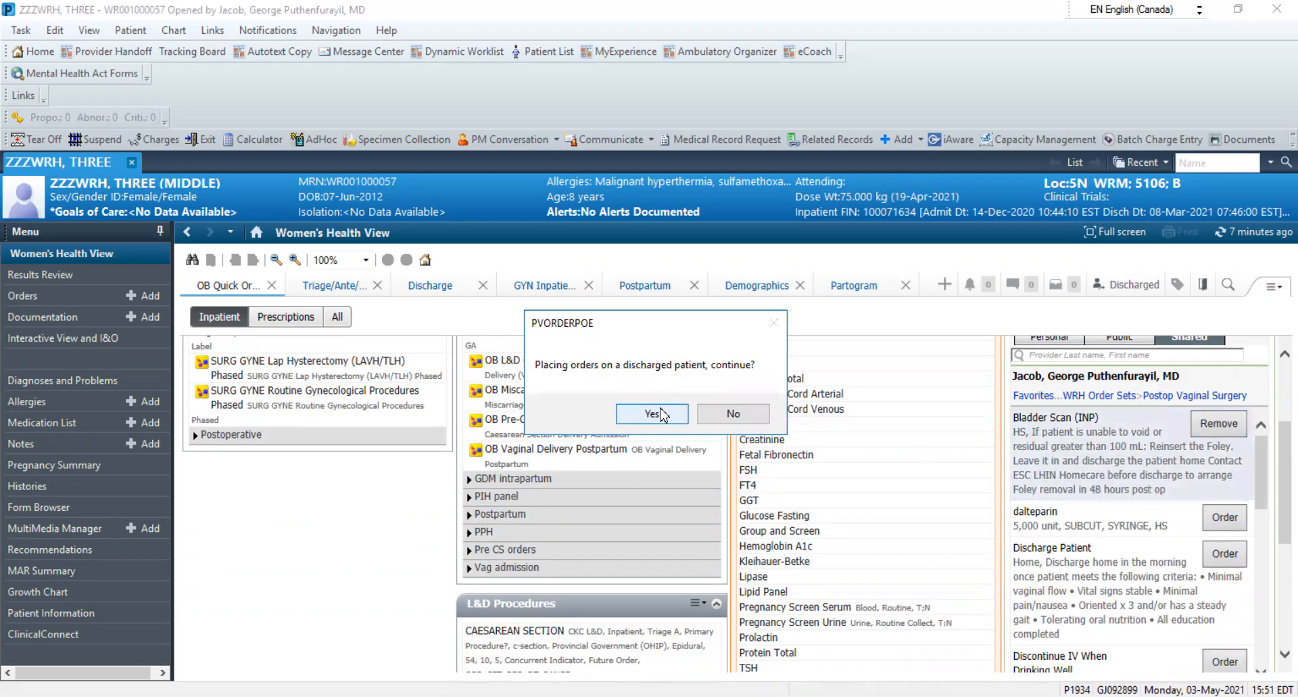
{"action": "left_click", "coordinate": [652, 413]}
{"action": "left_click", "coordinate": [1218, 515]}
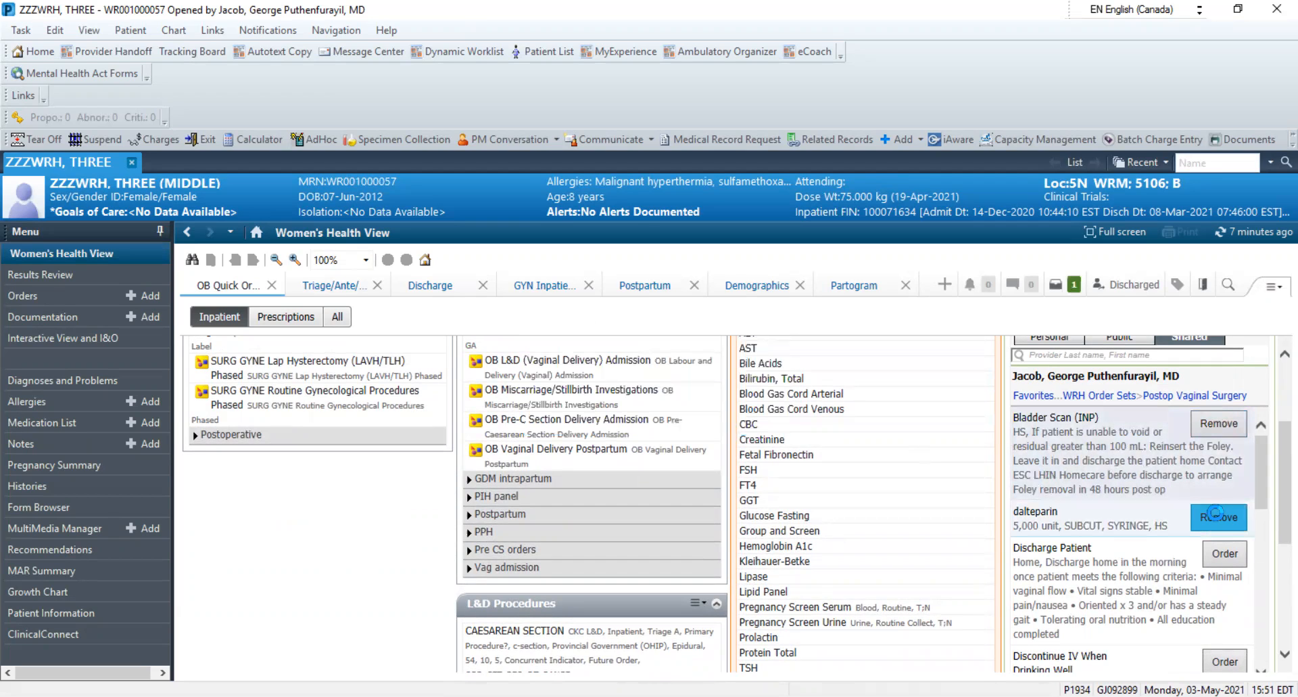
Try to add the Discharge Patient order from the Postop Vaginal Surgery folder
{"action": "left_click", "coordinate": [1226, 554]}
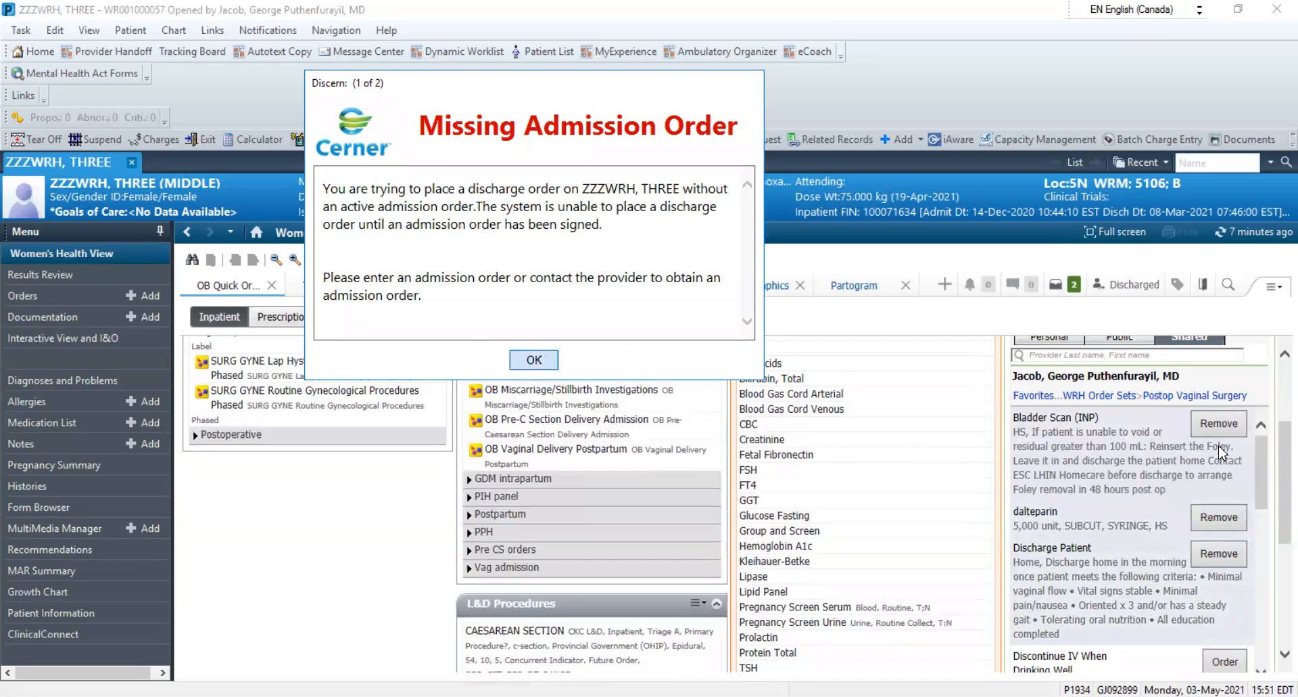
{"action": "left_click", "coordinate": [541, 360]}
{"action": "scroll", "coordinate": [1261, 502], "scroll_direction": "down", "scroll_amount": 3}
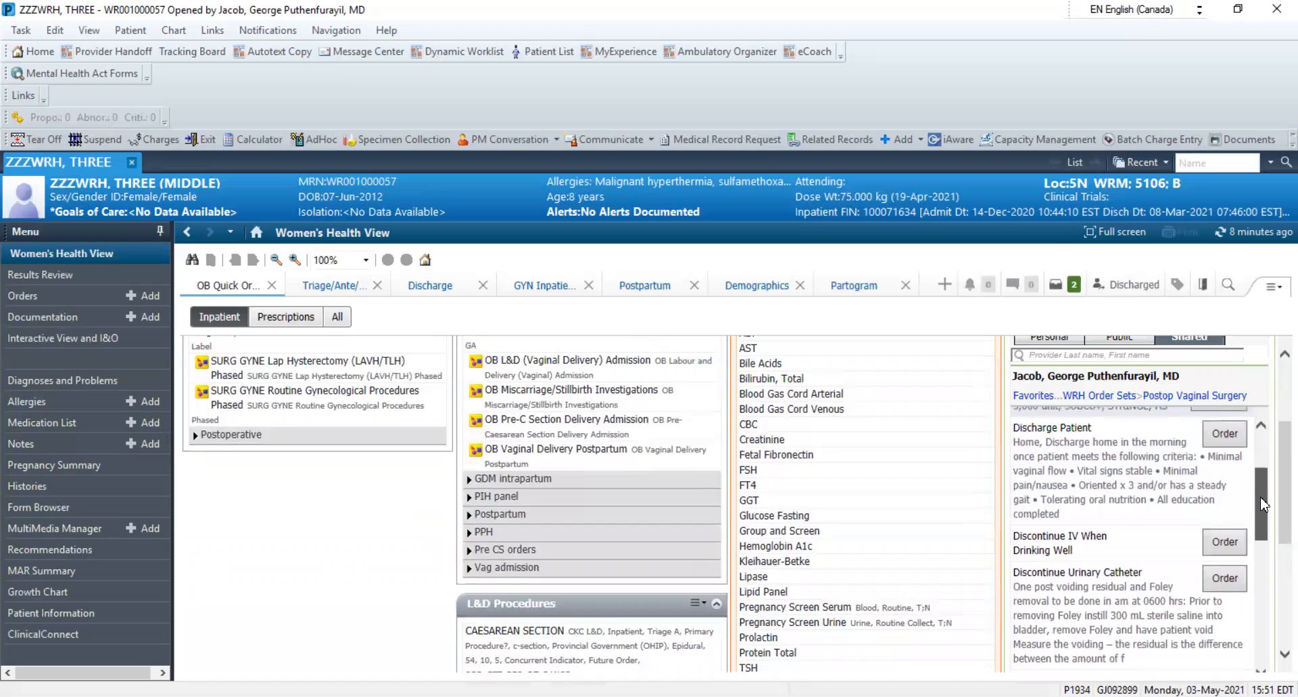
{"action": "left_click", "coordinate": [1226, 433]}
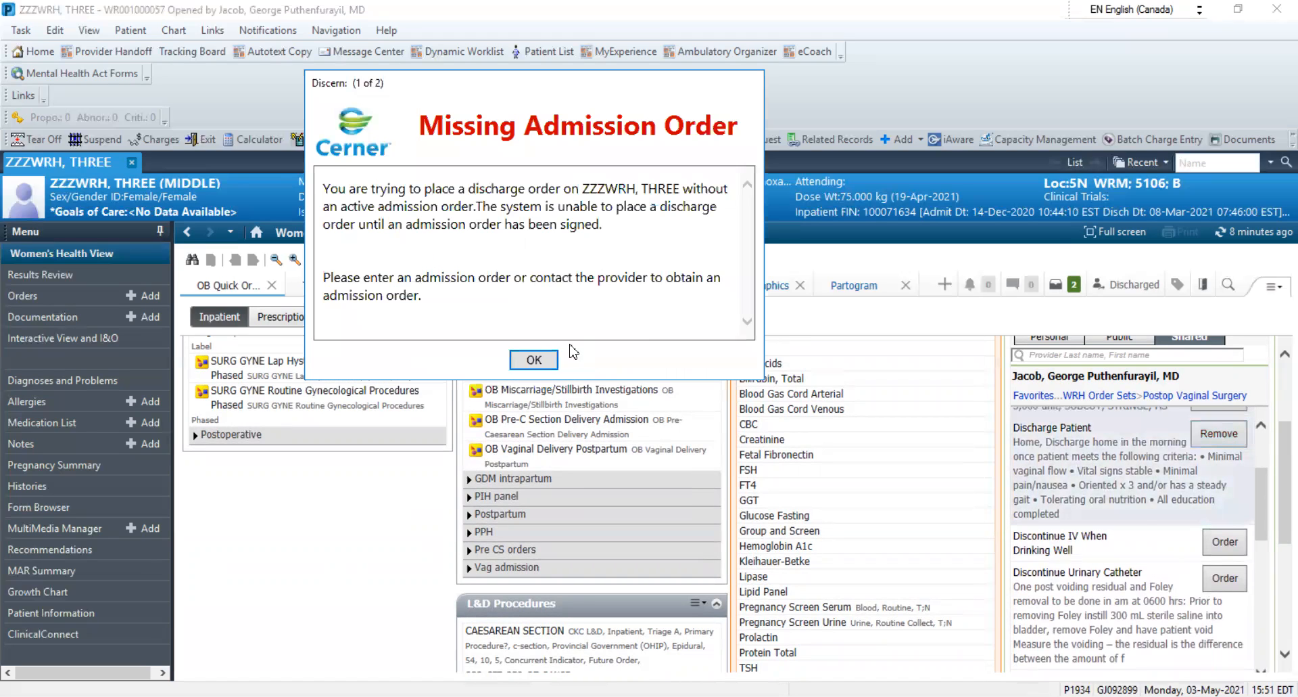
{"action": "left_click", "coordinate": [533, 359]}
Add the Discontinue IV When Drinking Well, Discontinue Urinary Catheter and Electrolytes orders
{"action": "left_click", "coordinate": [1225, 541]}
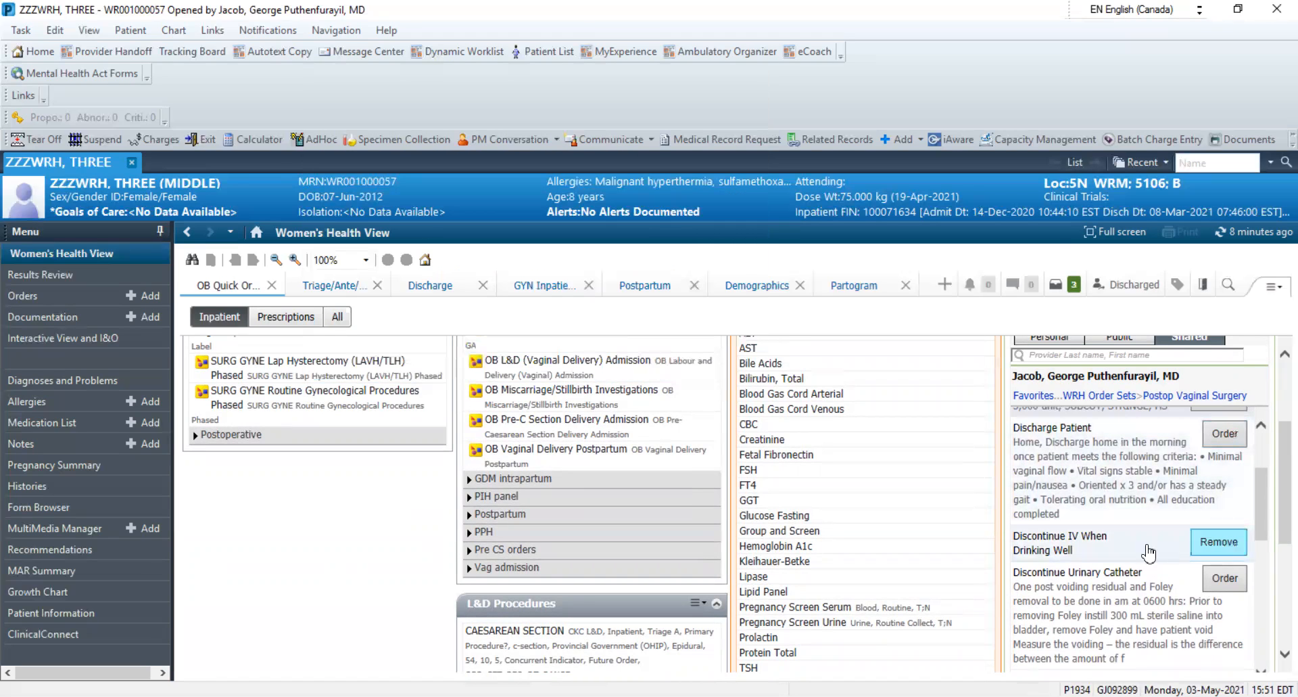
{"action": "left_click", "coordinate": [1224, 576]}
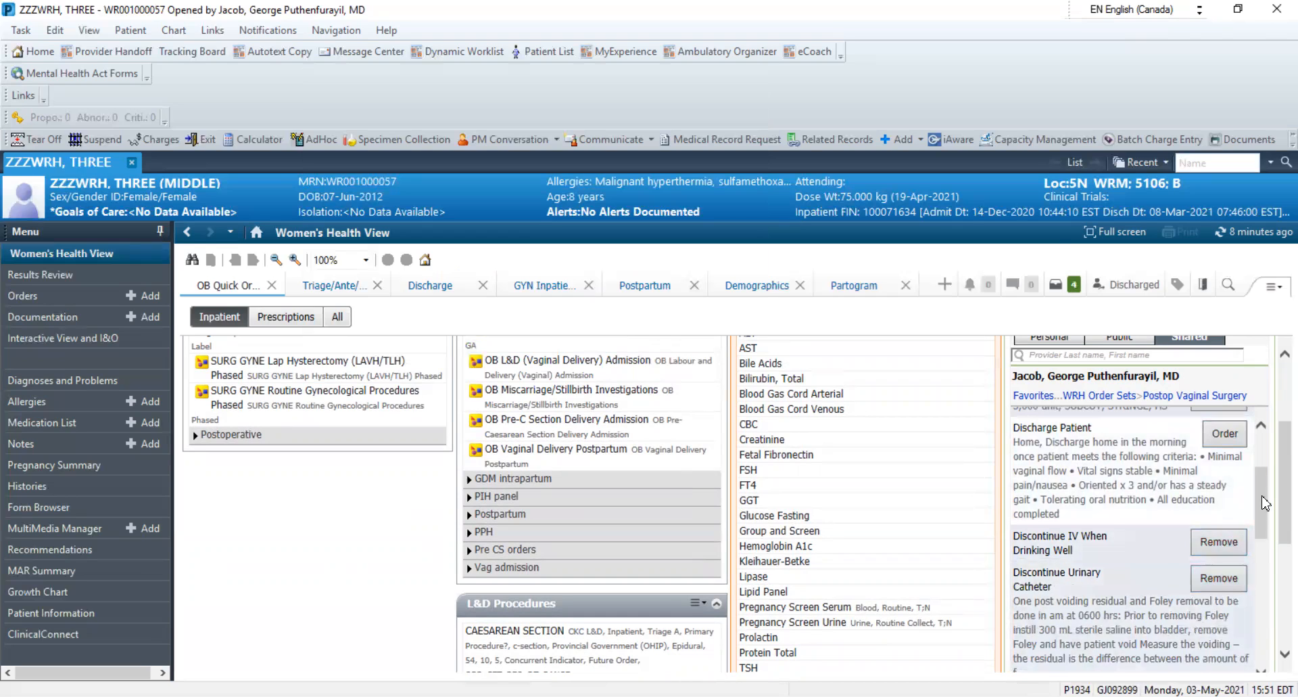
{"action": "scroll", "coordinate": [1266, 504], "scroll_direction": "down", "scroll_amount": 3}
{"action": "left_click", "coordinate": [1224, 532]}
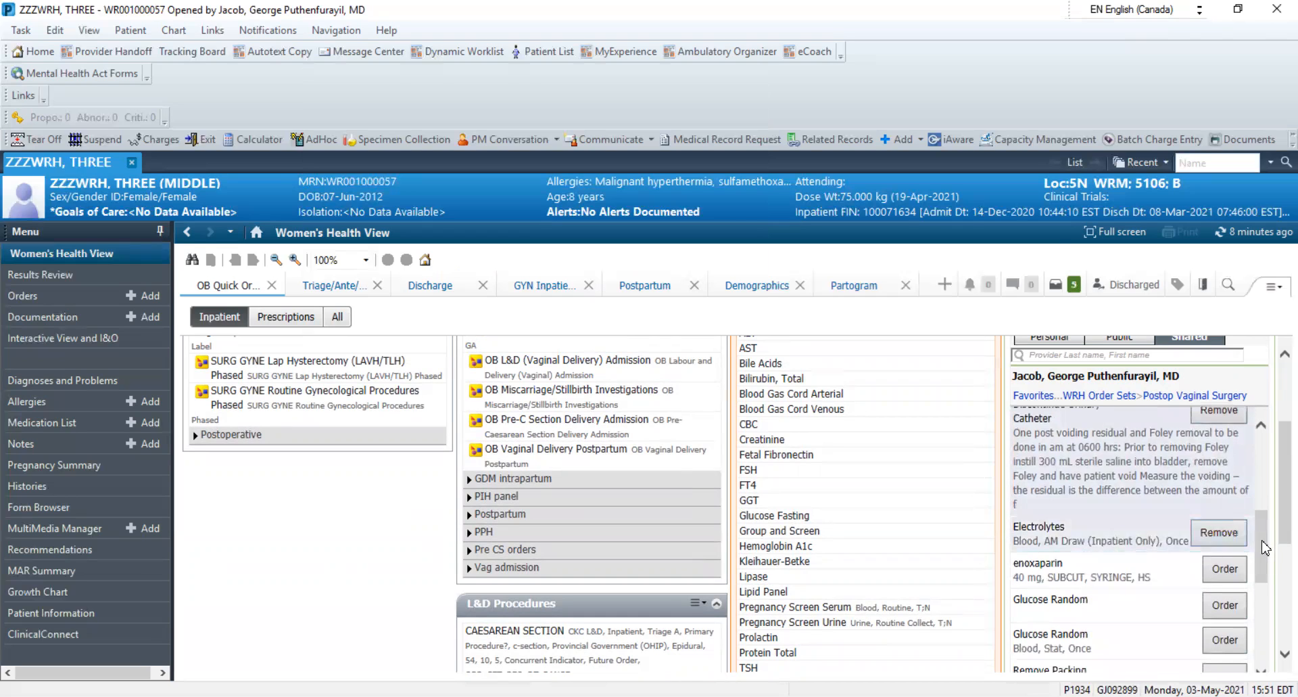
Add the enoxaparin 40 mg, both Glucose Random and the Remove Packing orders
{"action": "scroll", "coordinate": [1265, 548], "scroll_direction": "down", "scroll_amount": 1}
{"action": "left_click", "coordinate": [1225, 495]}
{"action": "left_click", "coordinate": [1227, 531]}
{"action": "left_click", "coordinate": [1225, 566]}
{"action": "left_click", "coordinate": [1225, 602]}
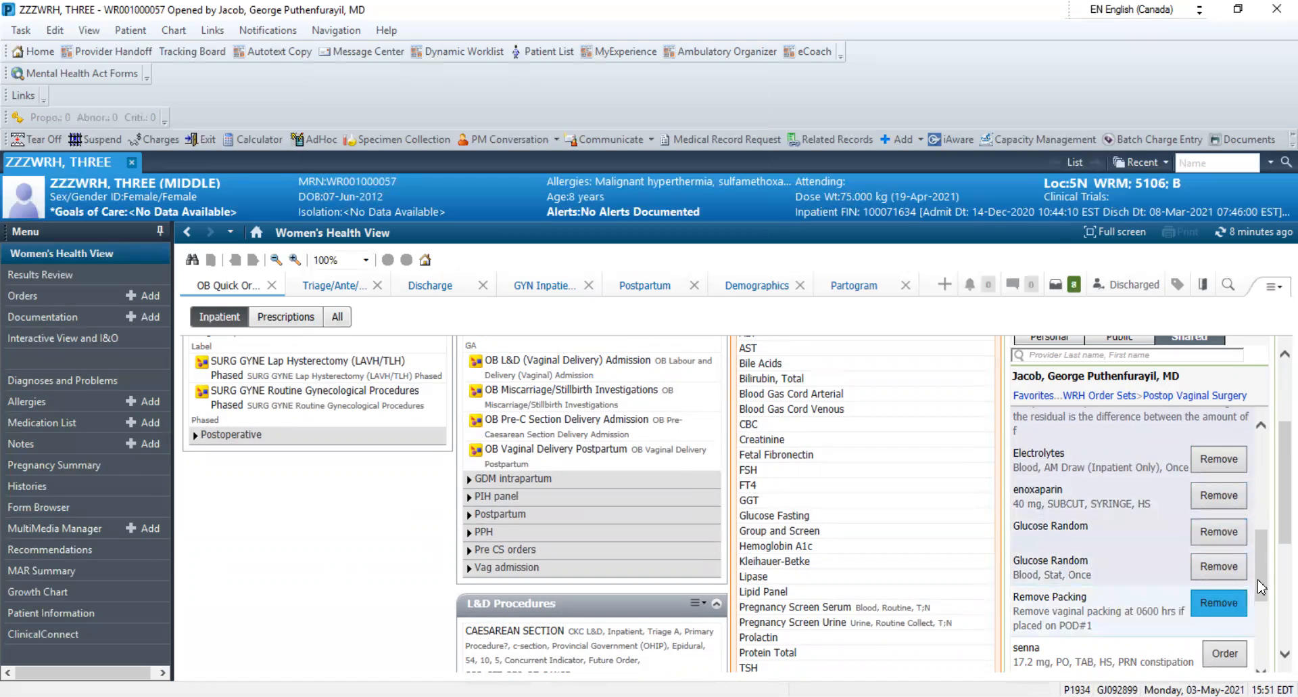
Add the senna 17.2 mg, Sodium Chloride 0.9% intravenous solution and both Urinary Catheter Insertion (INP) orders
{"action": "scroll", "coordinate": [1260, 585], "scroll_direction": "down", "scroll_amount": 2}
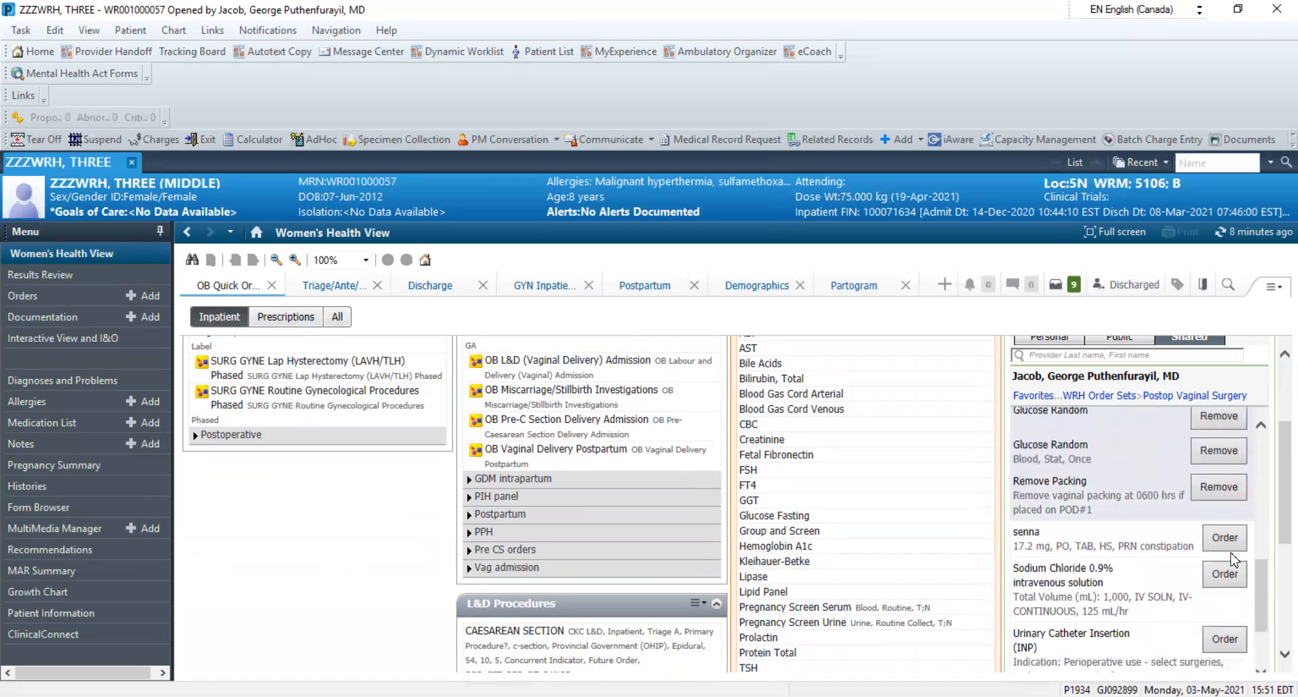
{"action": "left_click", "coordinate": [1225, 537]}
{"action": "left_click", "coordinate": [1227, 587]}
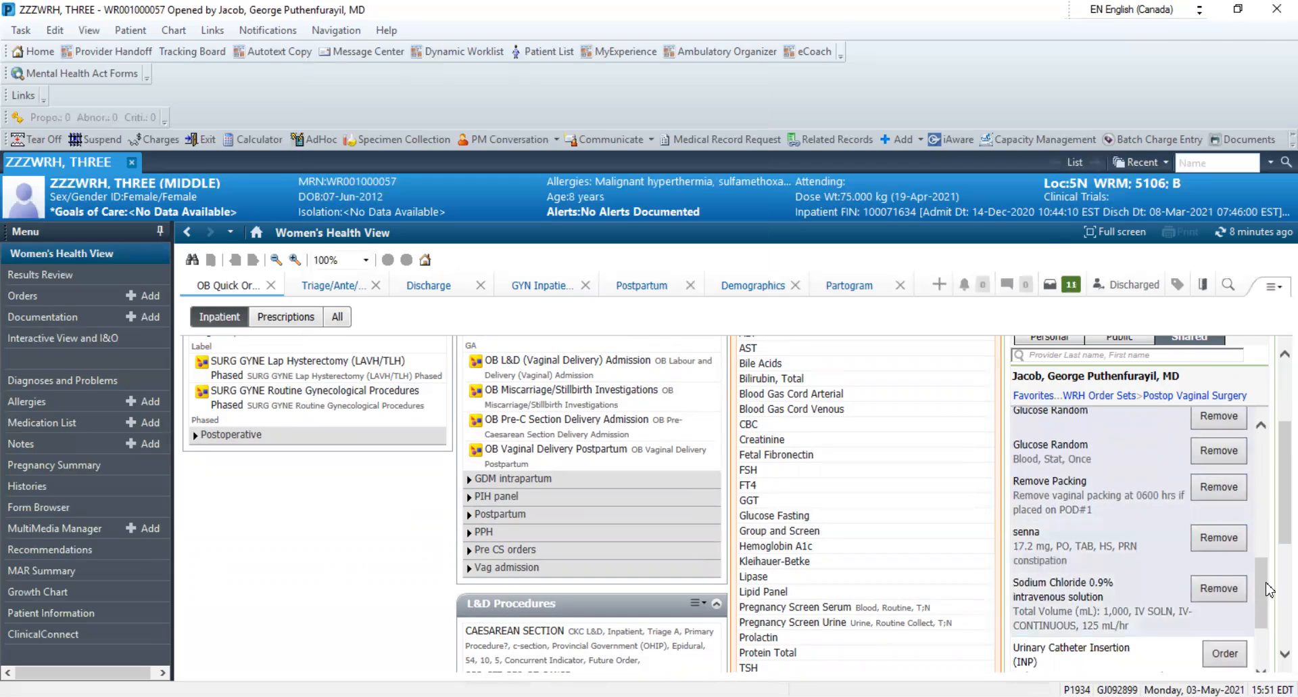
{"action": "scroll", "coordinate": [1270, 589], "scroll_direction": "down", "scroll_amount": 2}
{"action": "left_click", "coordinate": [1225, 527]}
{"action": "left_click", "coordinate": [1221, 630]}
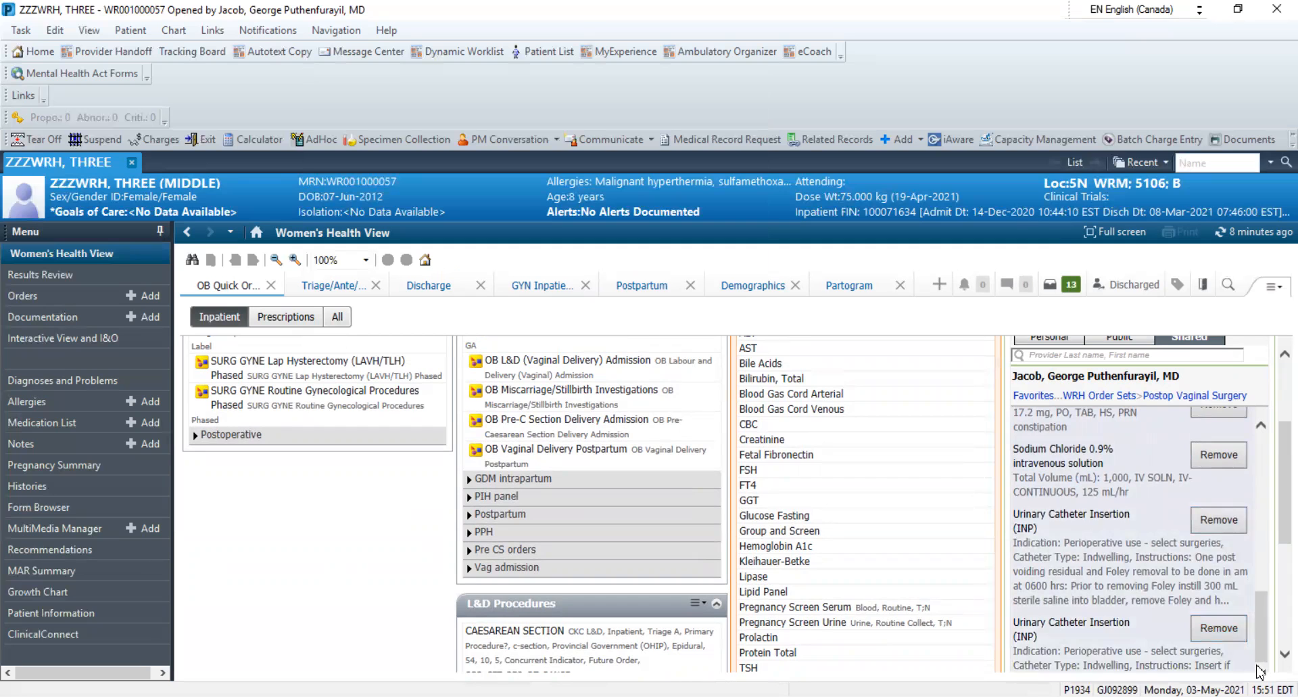
Review the collected orders for signature and open them for modifying their details
{"action": "scroll", "coordinate": [1085, 345], "scroll_direction": "up", "scroll_amount": 5}
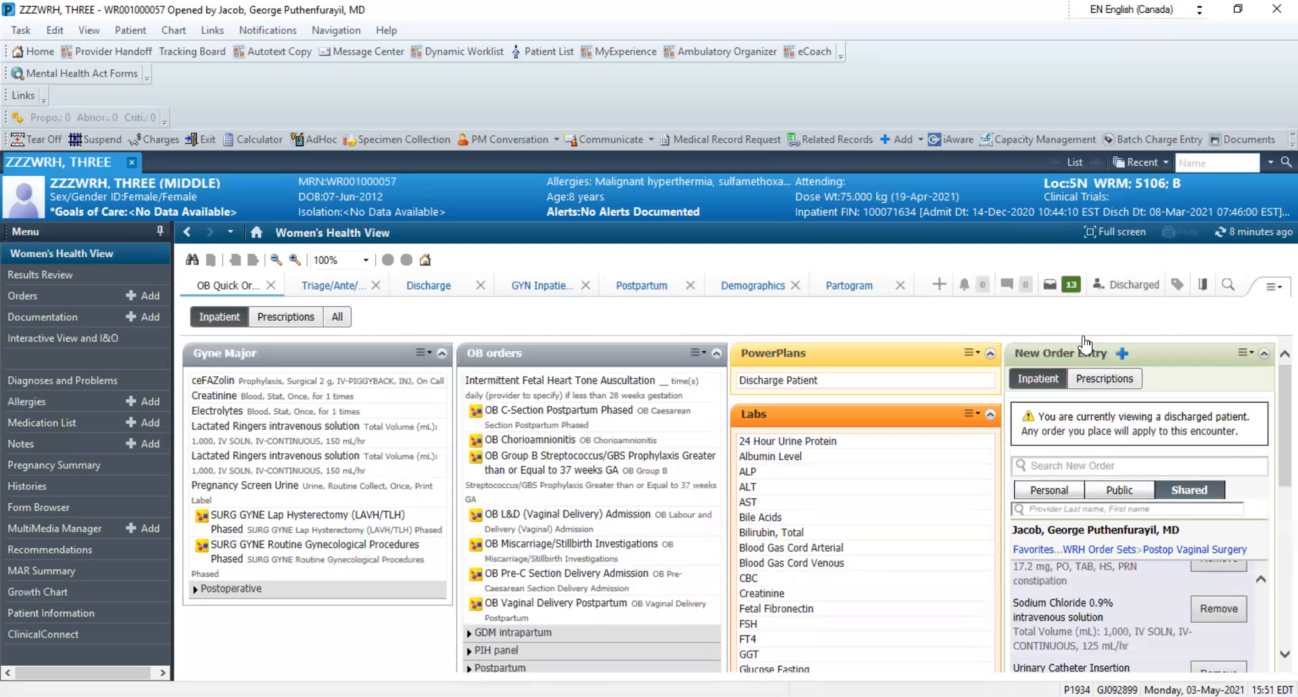
{"action": "left_click", "coordinate": [1065, 285]}
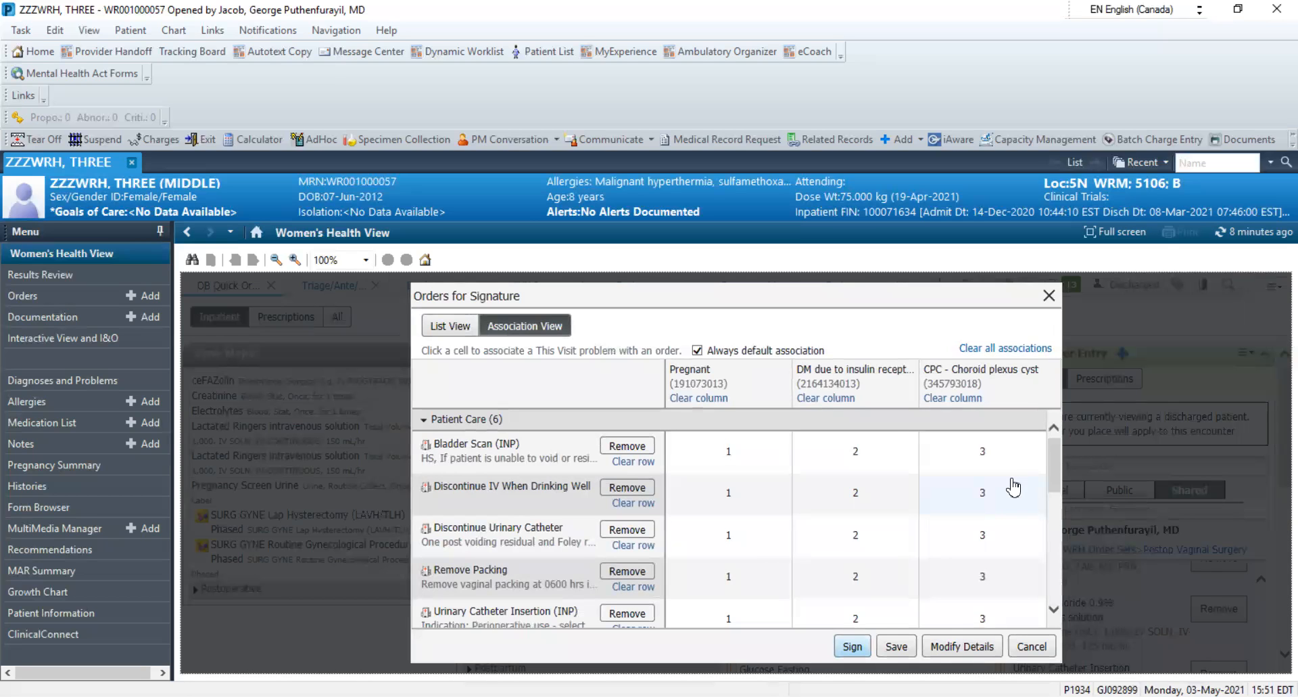
{"action": "mouse_move", "coordinate": [1057, 454]}
{"action": "left_mouse_down"}
{"action": "mouse_move", "coordinate": [1064, 597]}
{"action": "mouse_move", "coordinate": [1047, 420]}
{"action": "left_mouse_up"}
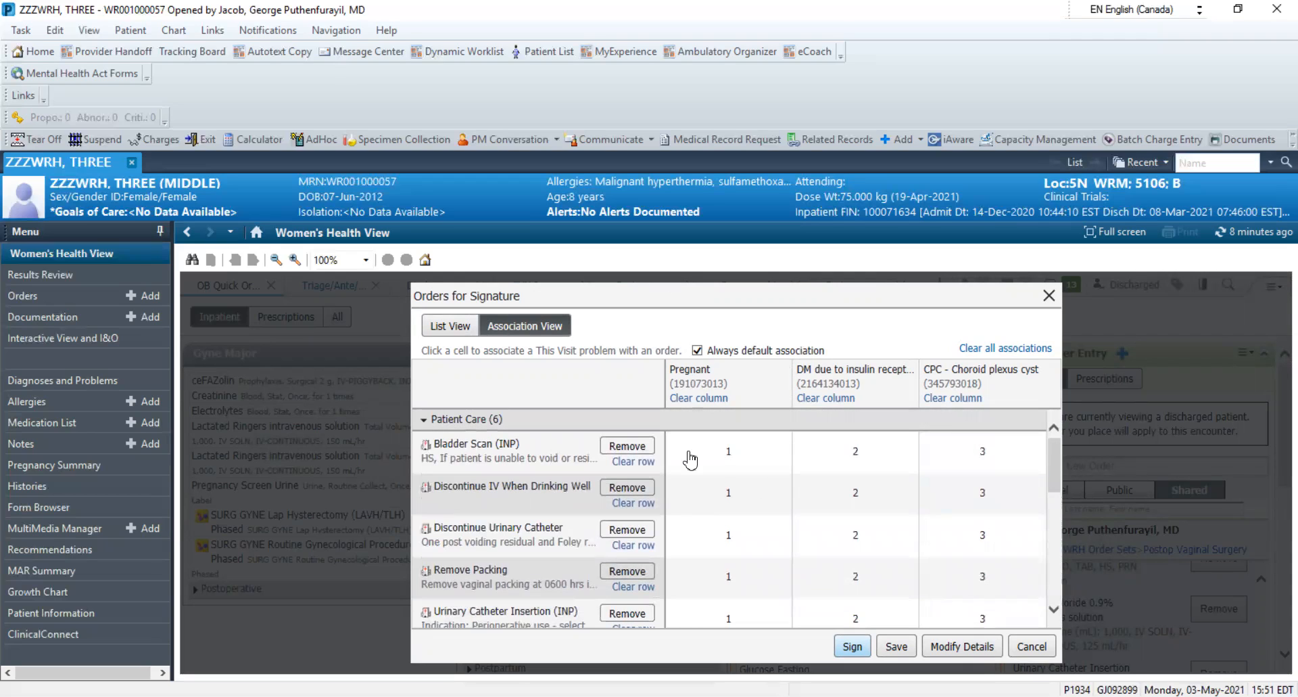
{"action": "left_click", "coordinate": [966, 646]}
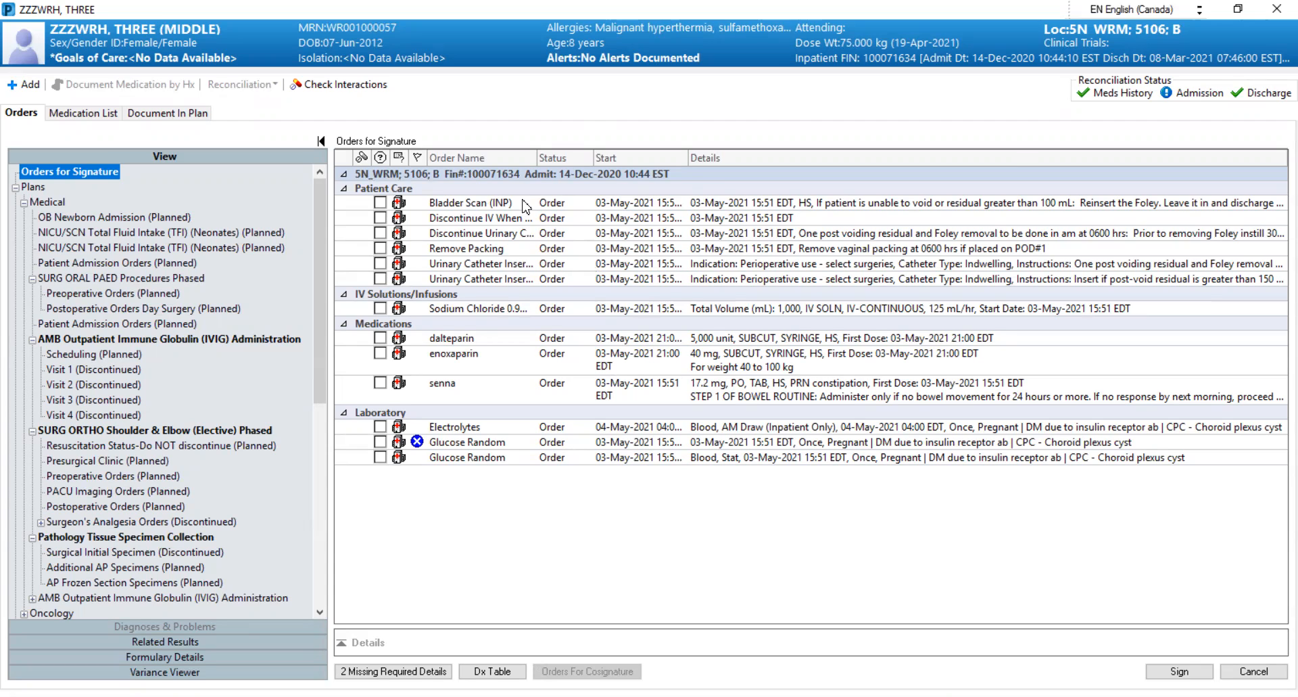
Select all the orders for signature, from Bladder Scan to the last Glucose Random, and open Add Favorite for them
{"action": "left_click_drag", "start_coordinate": [525, 206], "coordinate": [522, 361]}
{"action": "left_click_drag", "start_coordinate": [514, 409], "coordinate": [508, 466]}
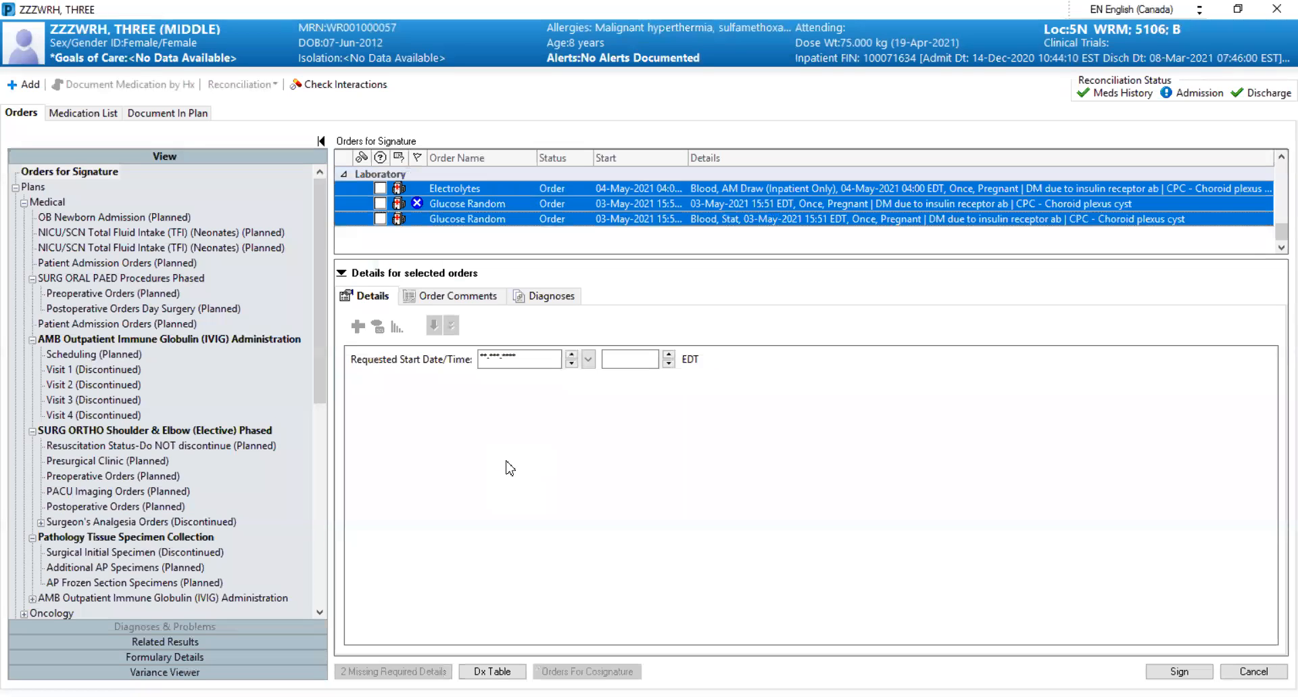
{"action": "right_click", "coordinate": [585, 196]}
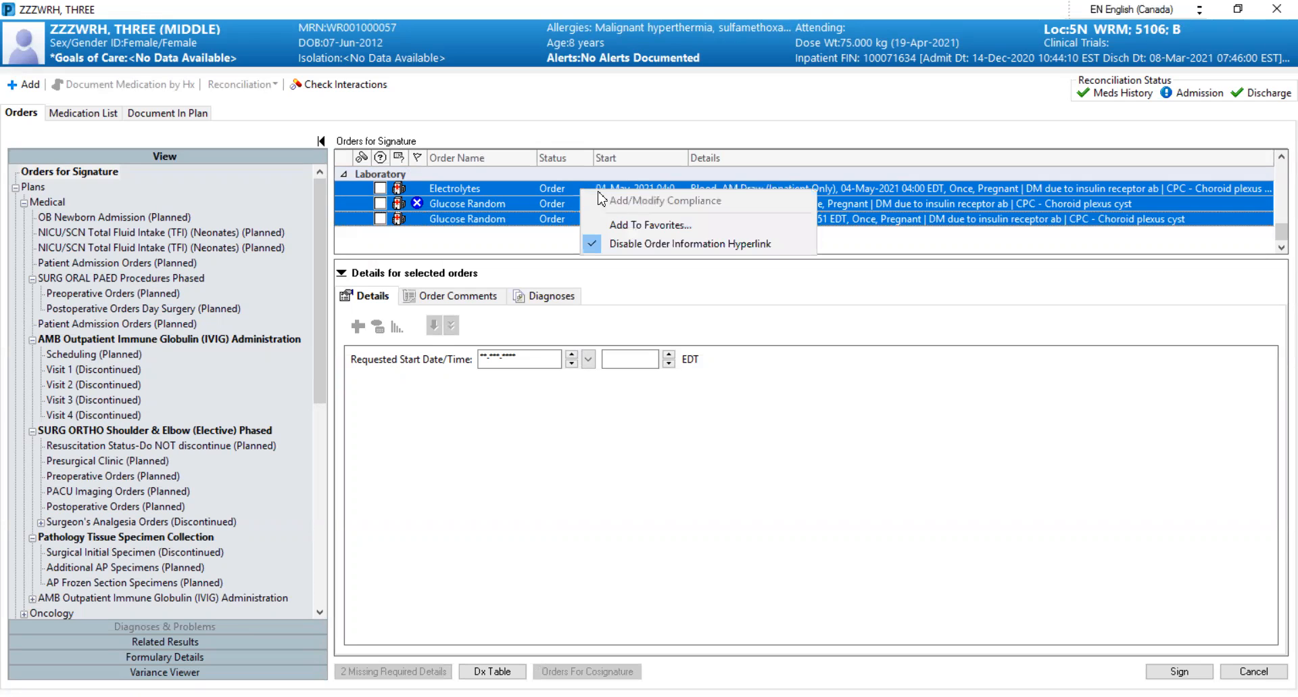
{"action": "left_click", "coordinate": [625, 224]}
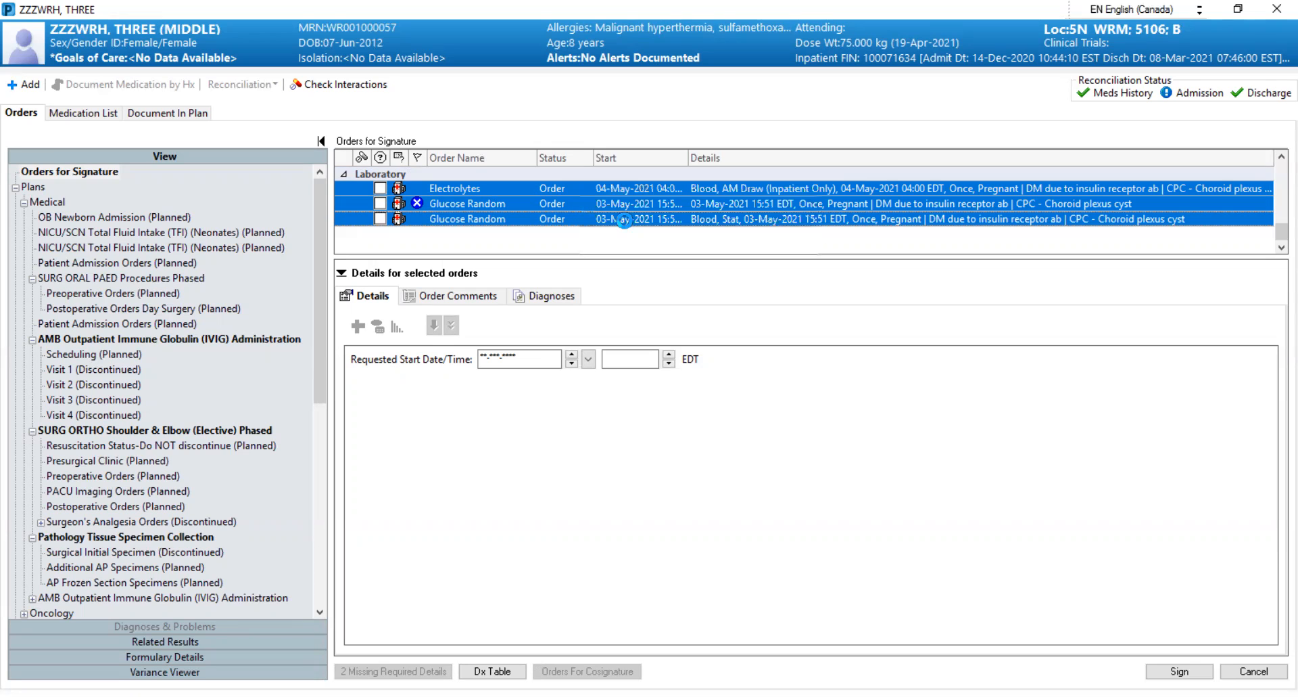
{"action": "mouse_move", "coordinate": [928, 502]}
{"action": "left_mouse_down"}
{"action": "mouse_move", "coordinate": [929, 558]}
{"action": "mouse_move", "coordinate": [924, 500]}
{"action": "left_mouse_up"}
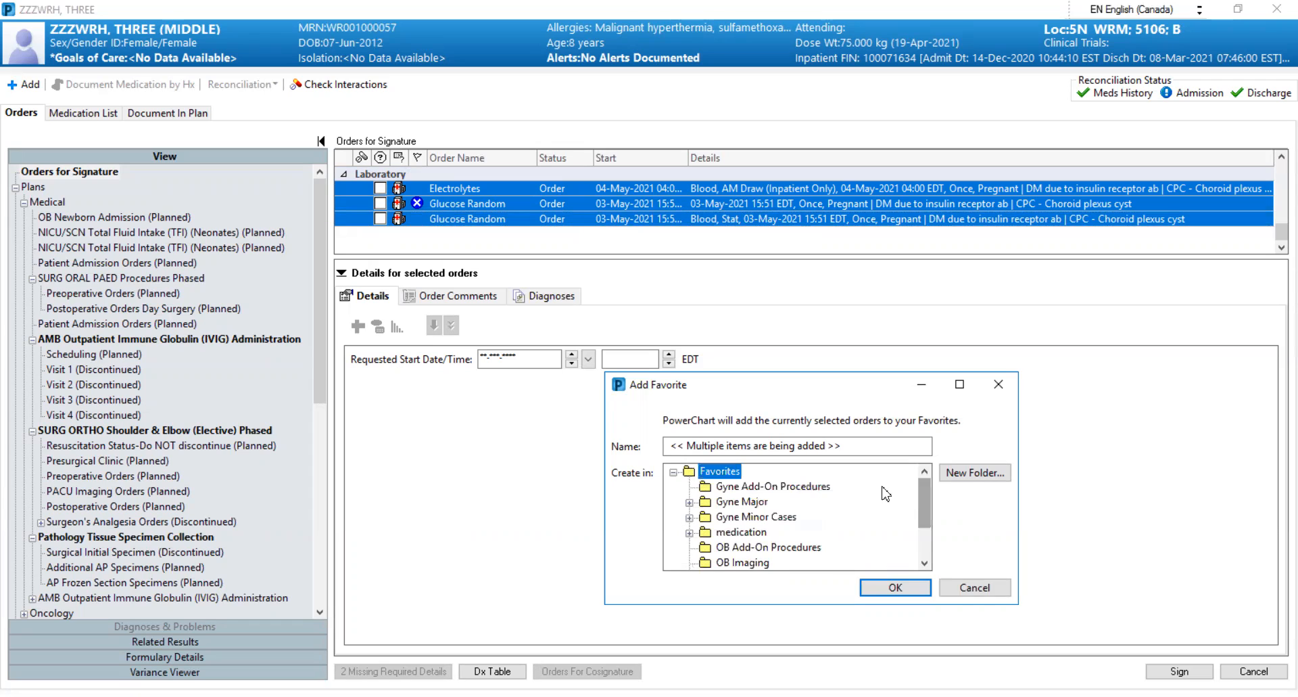
Create a favorites folder named "Test folder", save the selected orders in it and close the order details window
{"action": "left_click", "coordinate": [966, 473]}
{"action": "type", "text": "Test folder"}
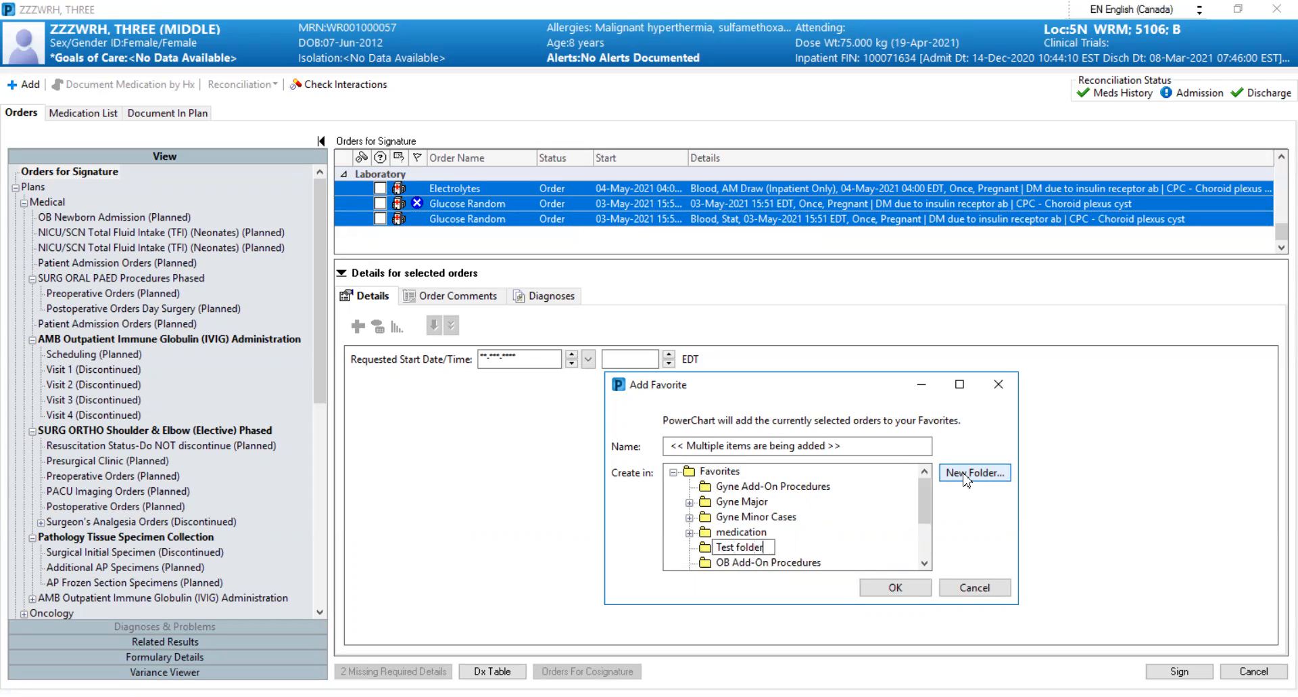
{"action": "left_click", "coordinate": [864, 538]}
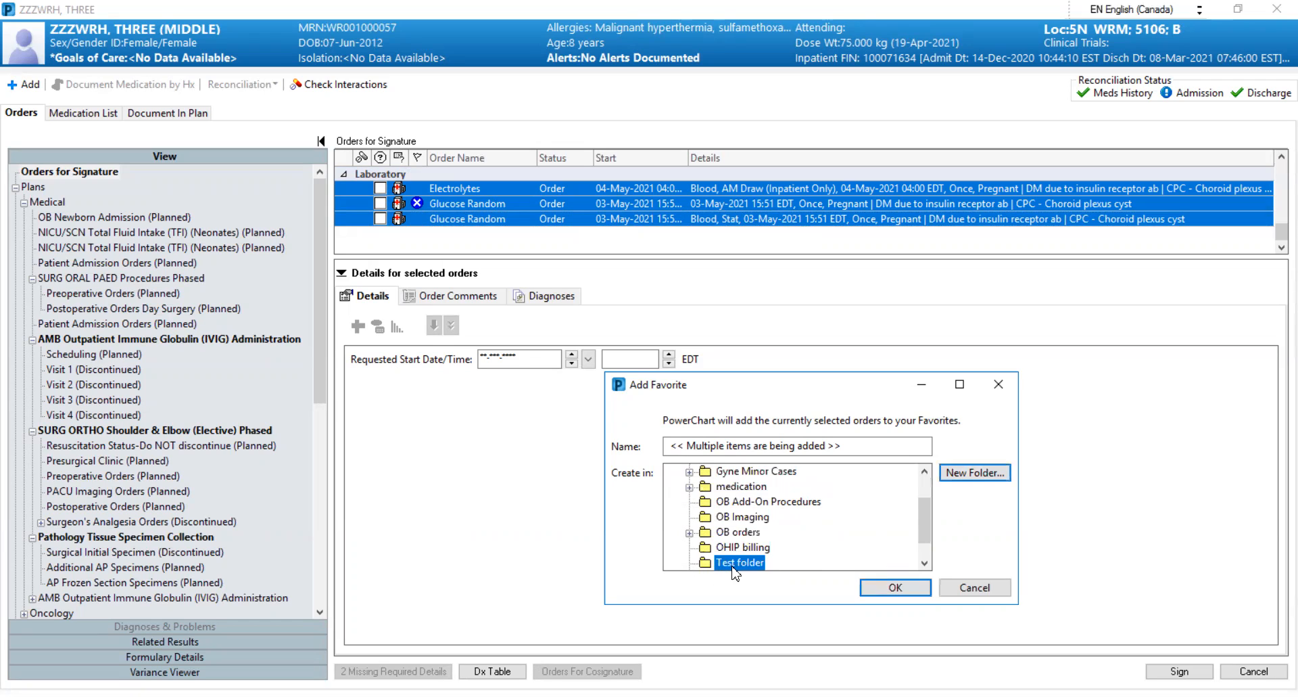
{"action": "left_click", "coordinate": [906, 592]}
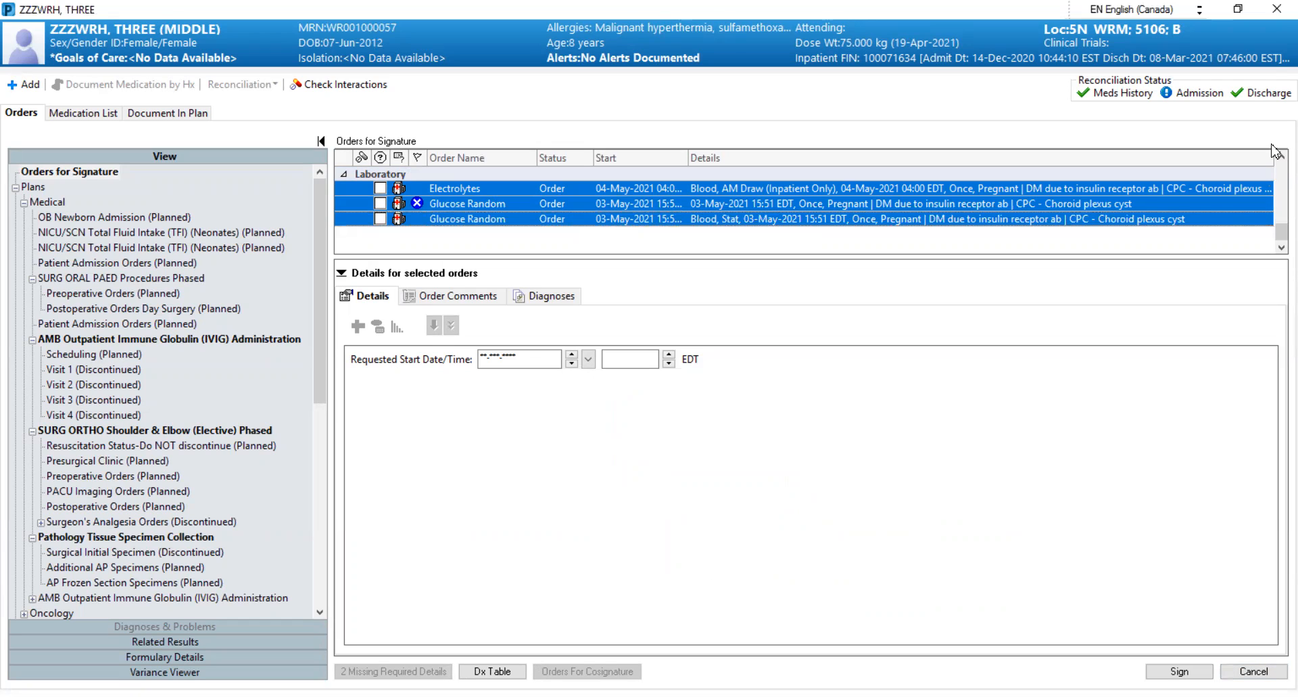
{"action": "left_click", "coordinate": [1275, 10]}
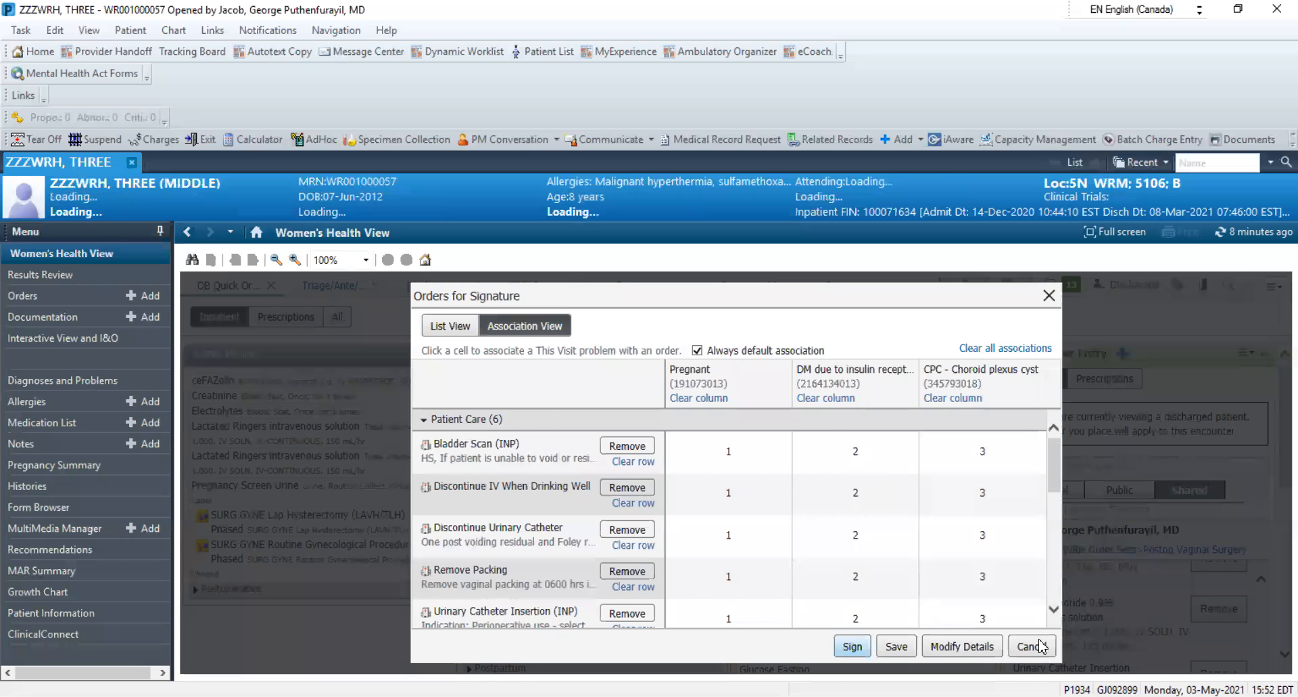
Cancel the orders for signature and start adding an order from the patient's Orders page, accepting ordering on a discharged patient
{"action": "left_click", "coordinate": [1113, 646]}
{"action": "left_click", "coordinate": [53, 297]}
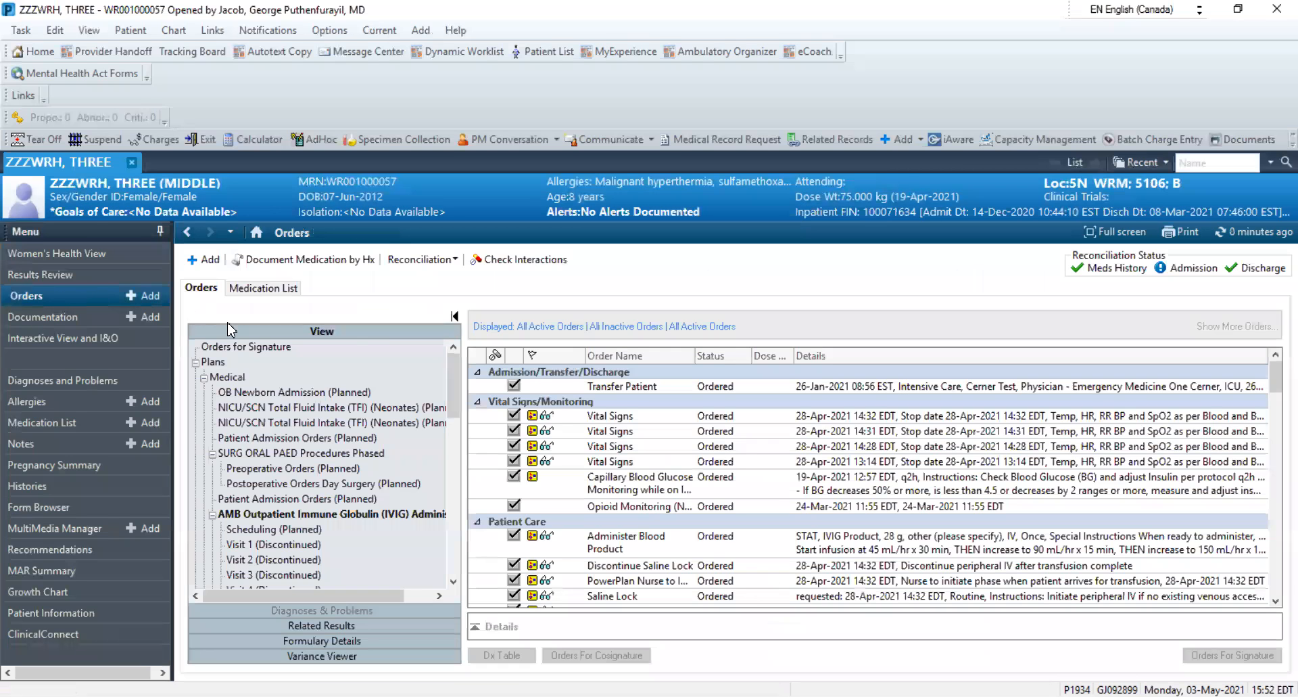
{"action": "left_click", "coordinate": [214, 263]}
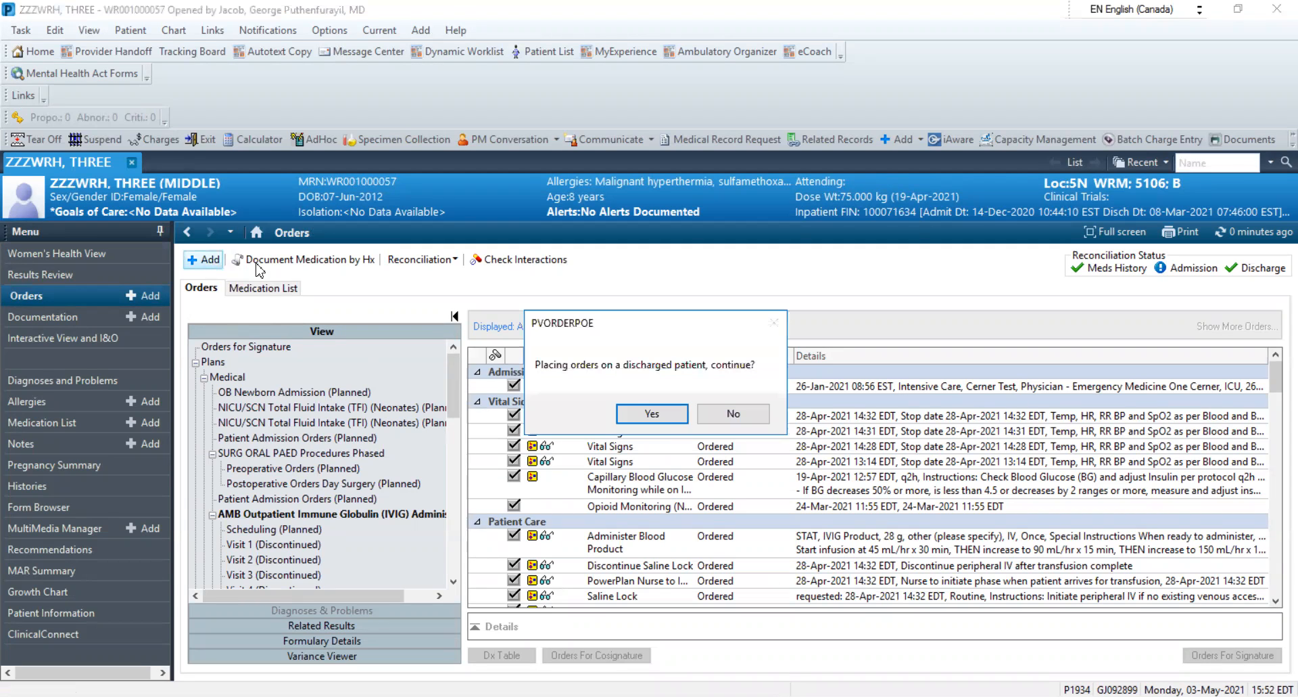
{"action": "left_click", "coordinate": [656, 414]}
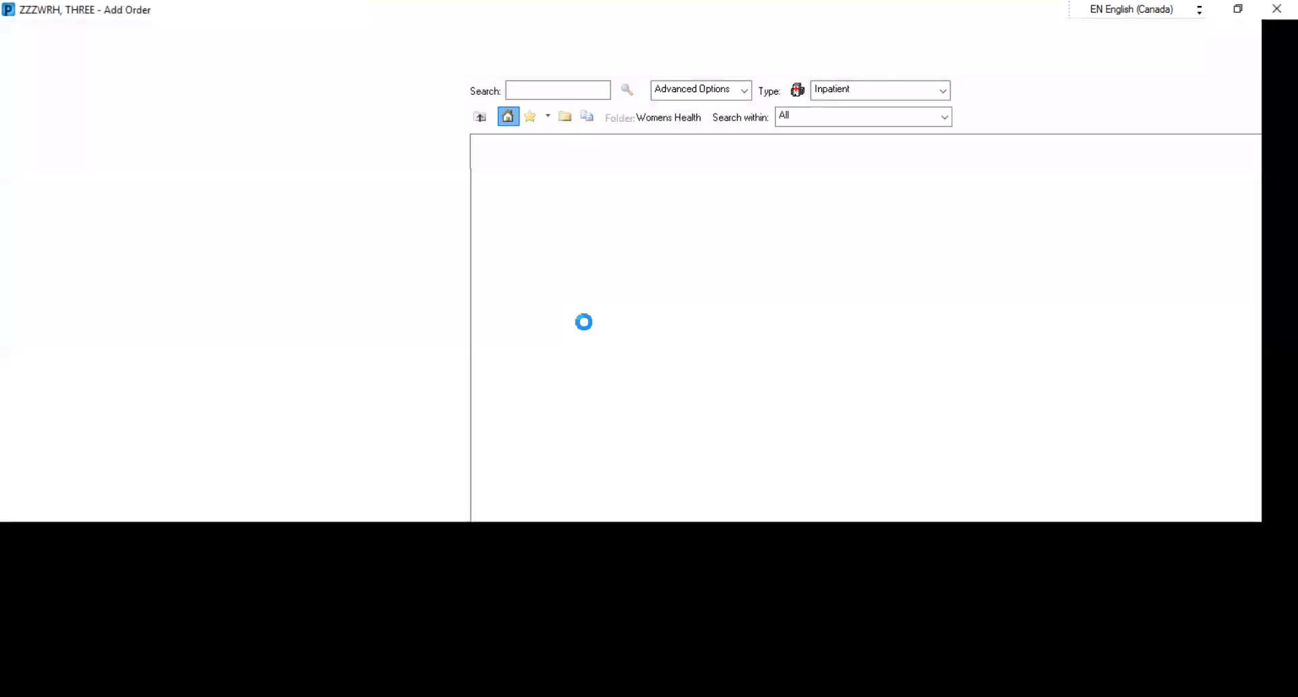
Check the saved orders in the favorites' Test folder and the subfolders of WRH Order Sets
{"action": "left_click", "coordinate": [531, 118]}
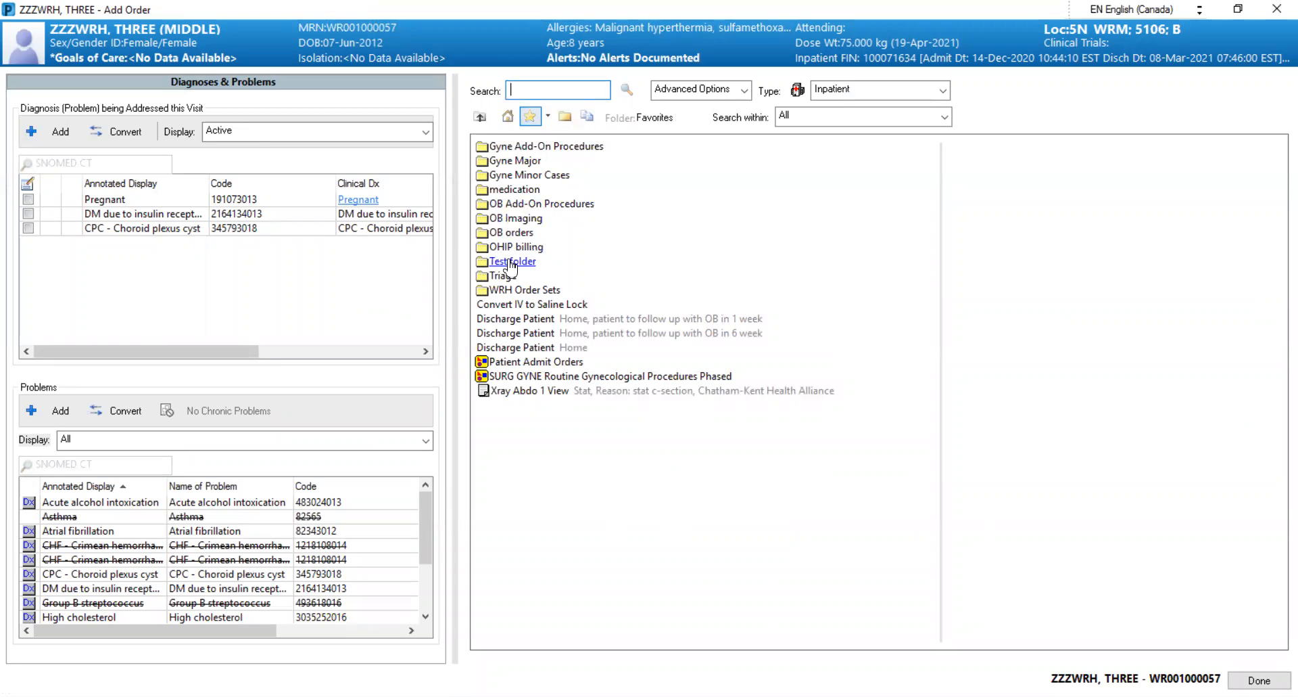
{"action": "left_click", "coordinate": [512, 266]}
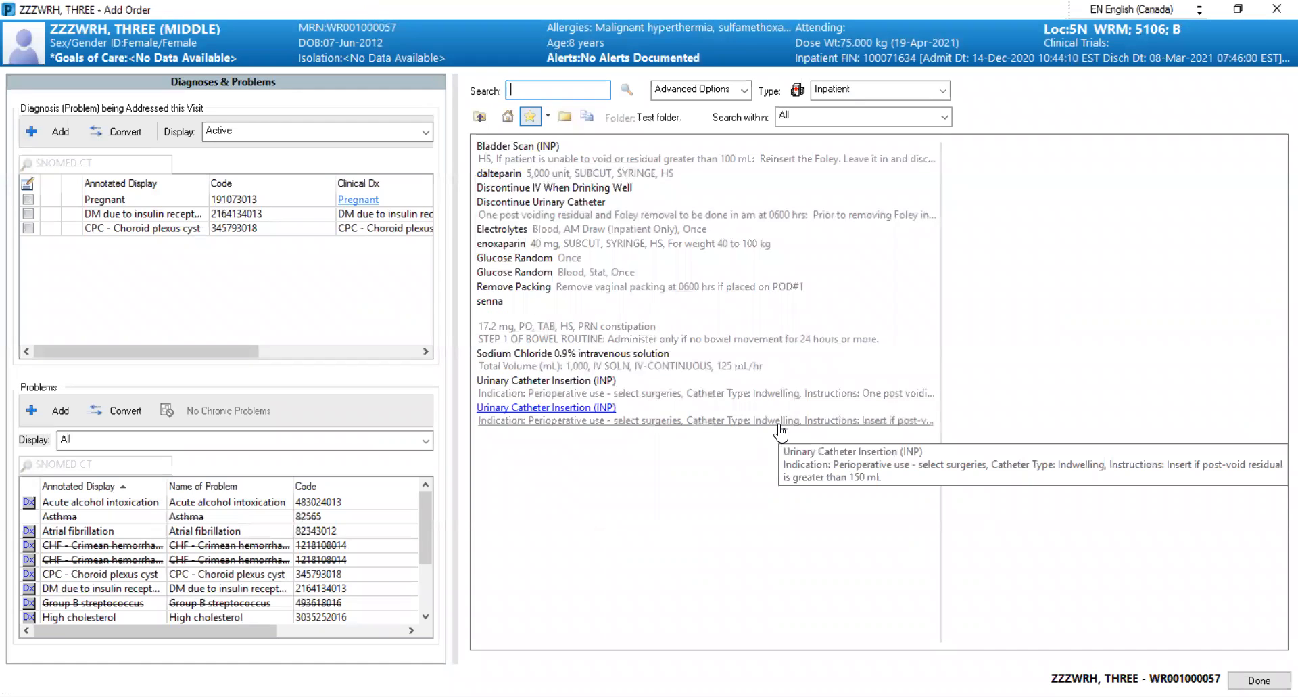
{"action": "left_click", "coordinate": [480, 118]}
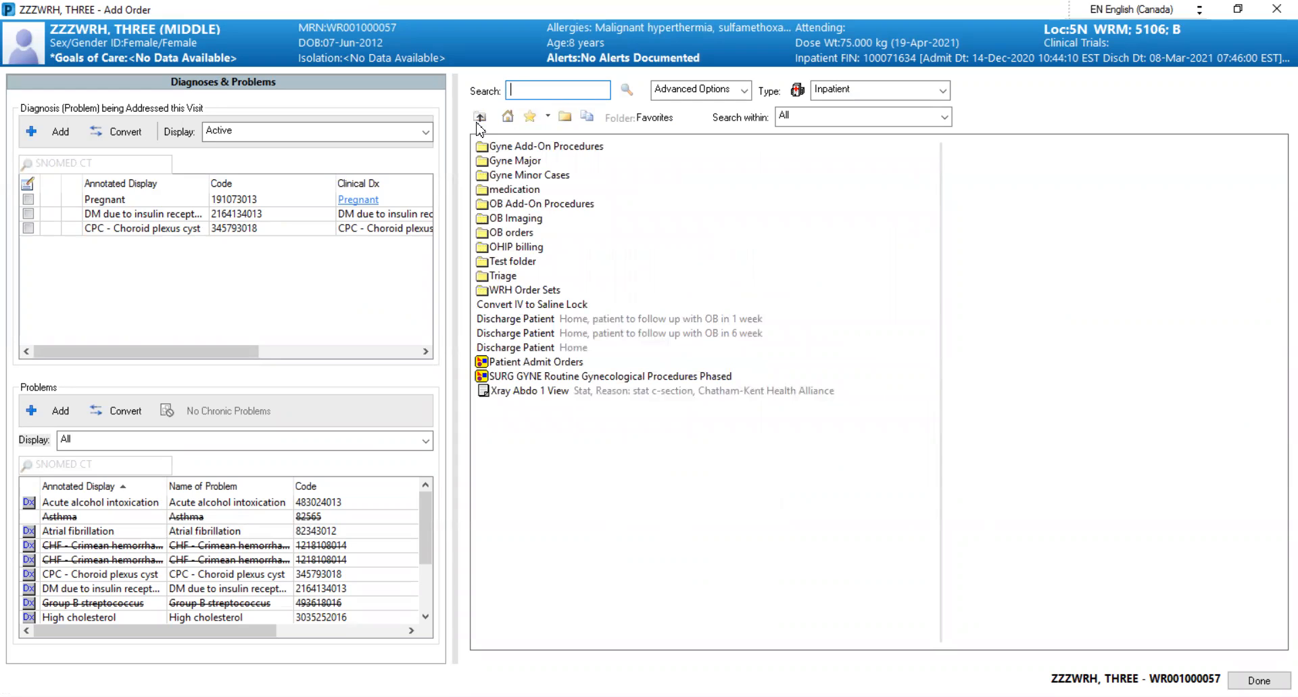
{"action": "left_click", "coordinate": [541, 289]}
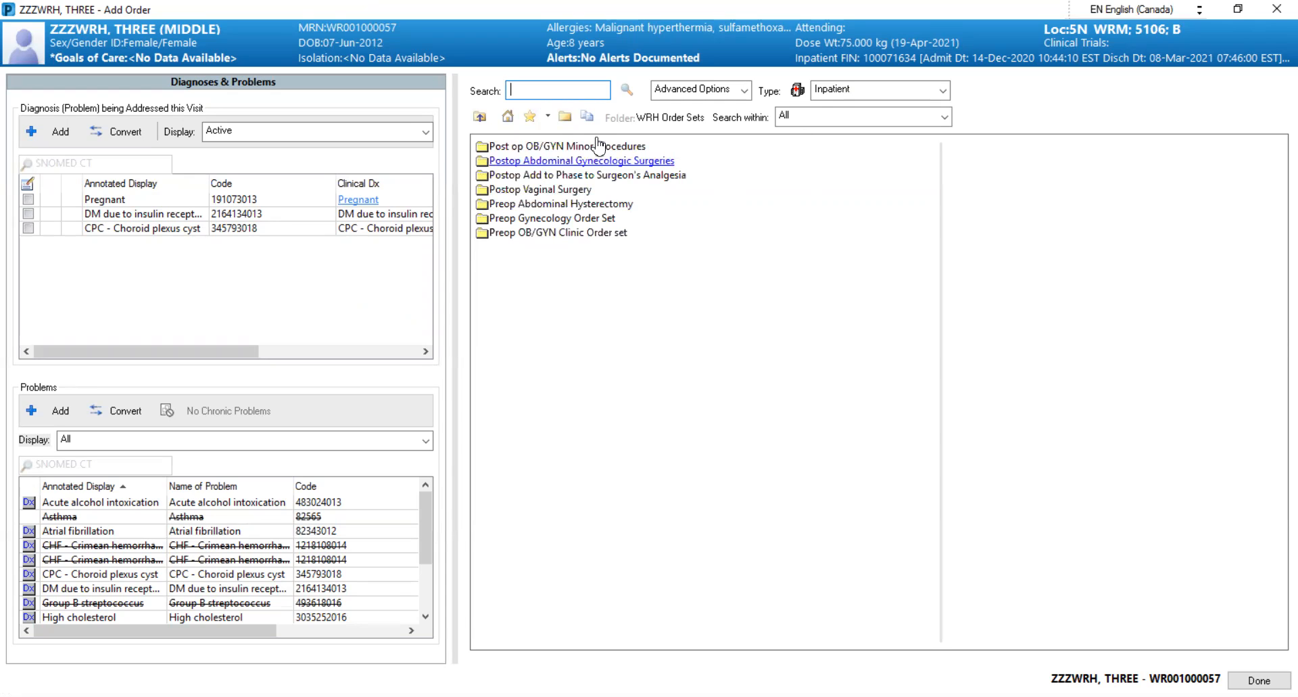
Search the order catalogue for "SURG GYNE" and add the SURG GYNE Routine Gynecological Procedures Phased plan
{"action": "left_click", "coordinate": [505, 118]}
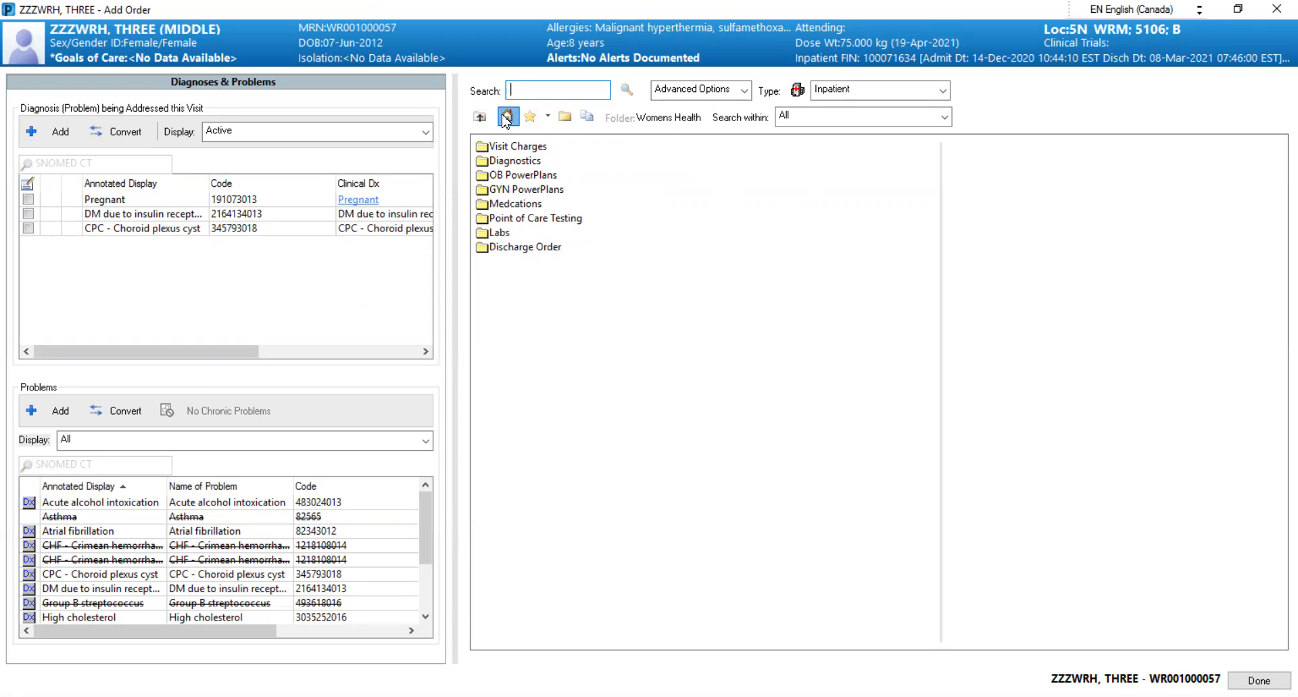
{"action": "type", "text": "E"}
{"action": "key", "text": "Return"}
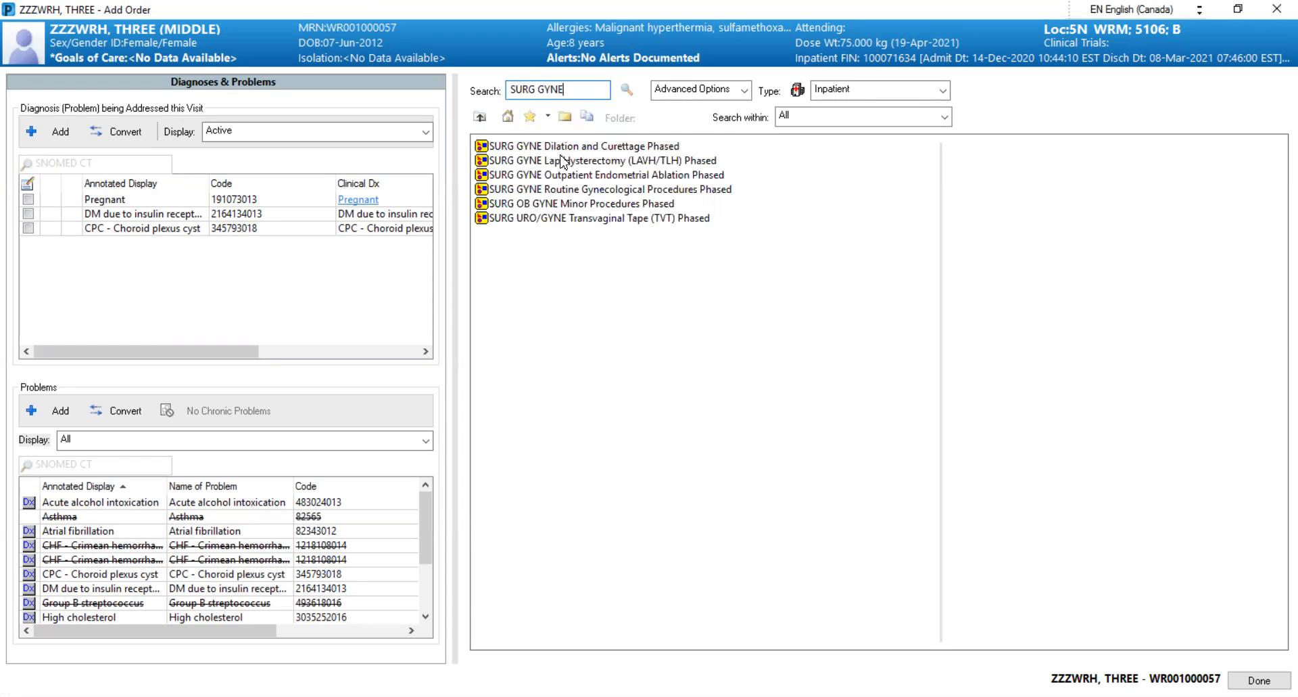
{"action": "left_click", "coordinate": [606, 189]}
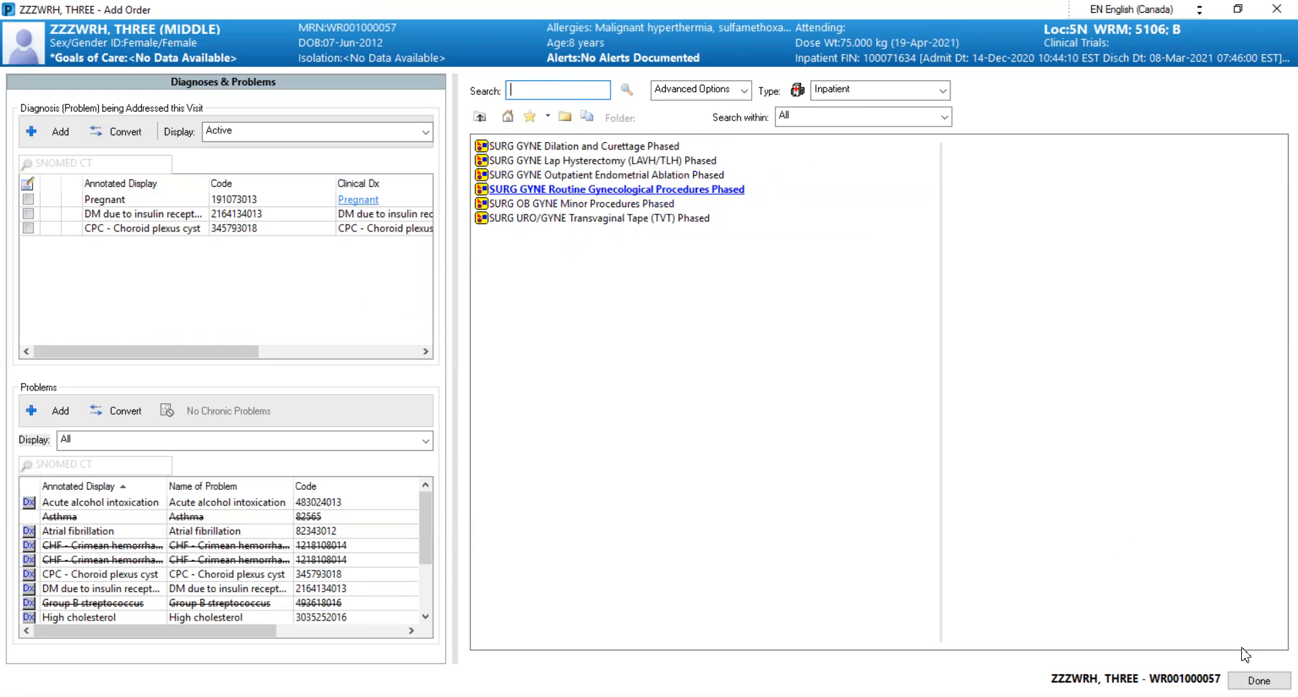
{"action": "left_click", "coordinate": [1259, 680]}
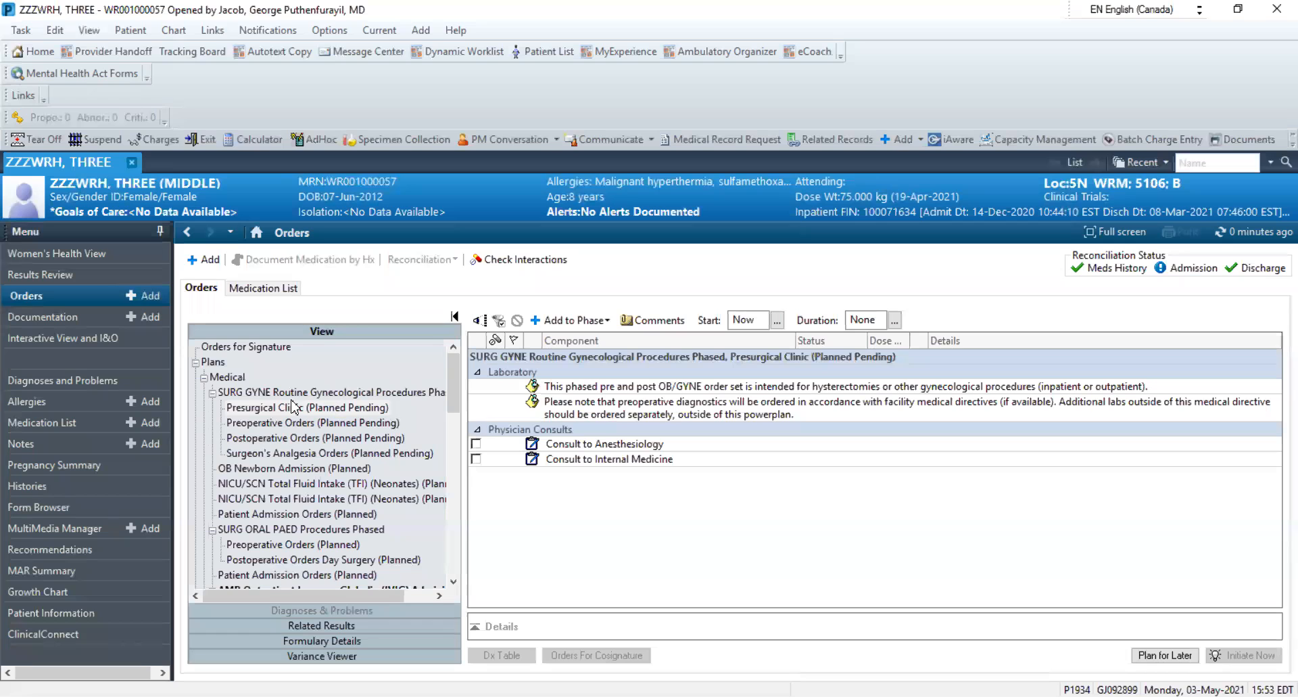
Look through the new plan's Presurgical Clinic, Preoperative, Postoperative and Surgeon's Analgesia phases
{"action": "left_click", "coordinate": [268, 409]}
{"action": "left_click", "coordinate": [268, 422]}
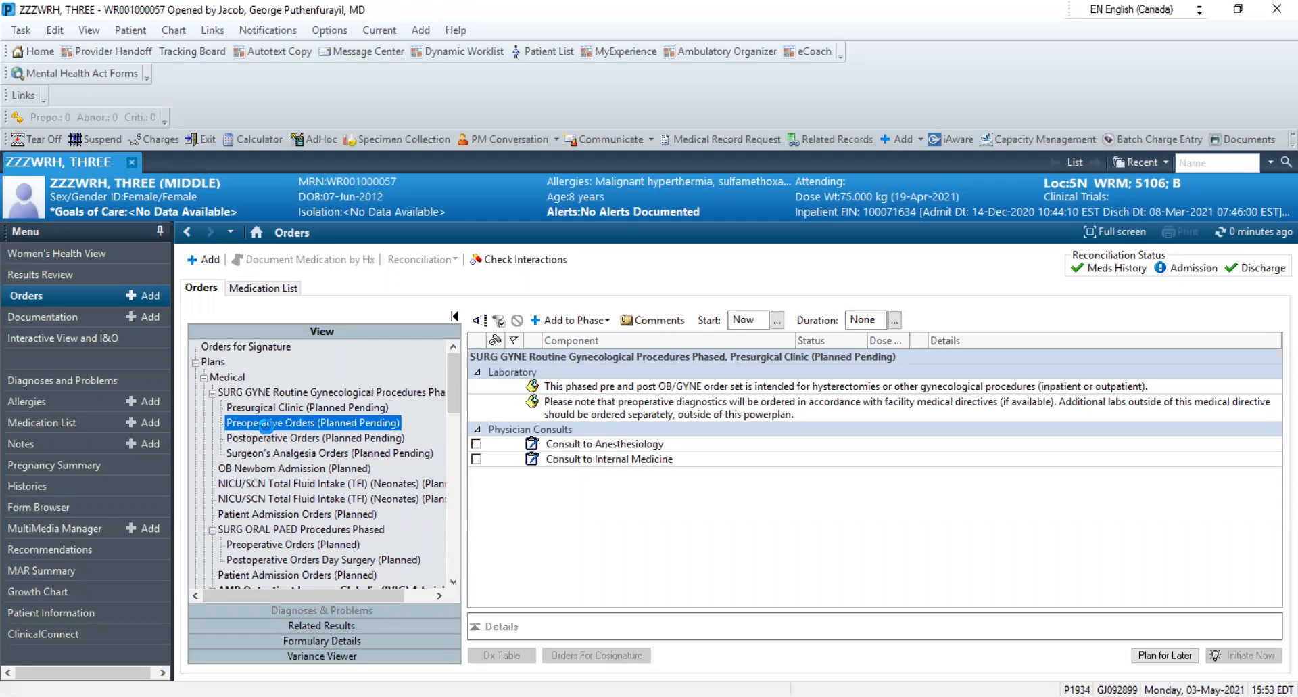
{"action": "left_click", "coordinate": [267, 435]}
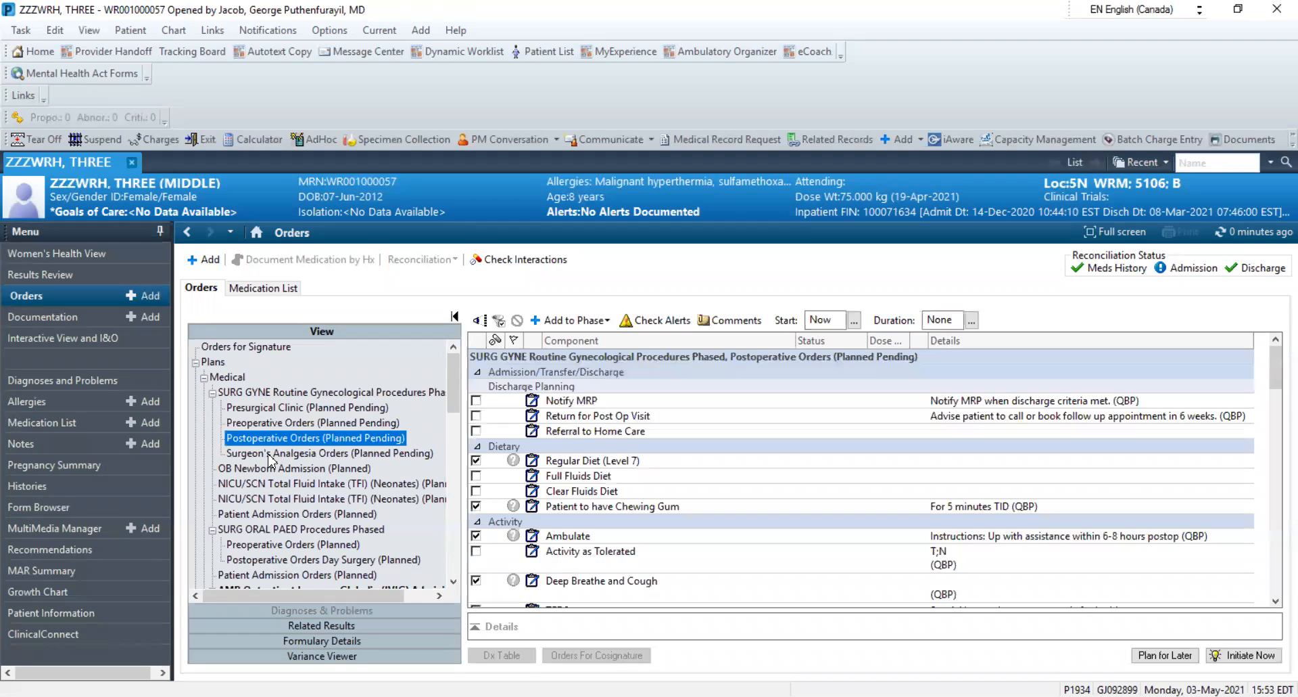
{"action": "left_click", "coordinate": [272, 453]}
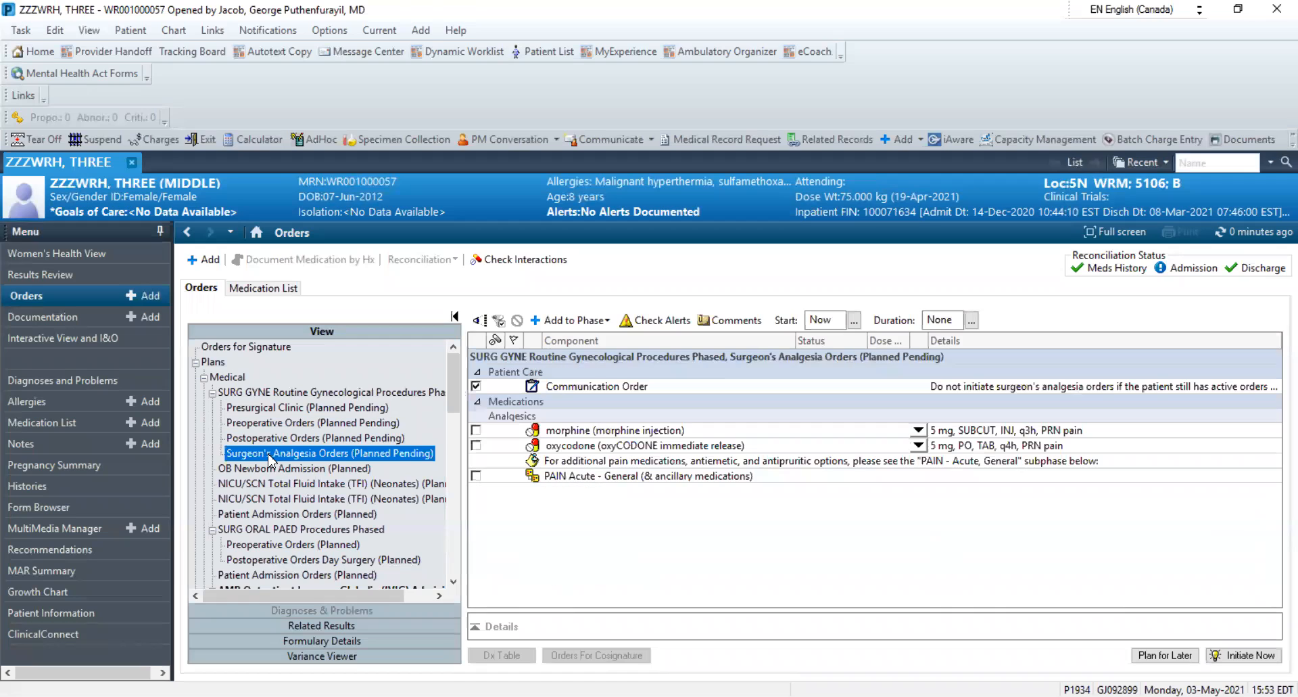
Review only the preselected components of the Postoperative Orders phase and restore its full component list
{"action": "left_click", "coordinate": [364, 439]}
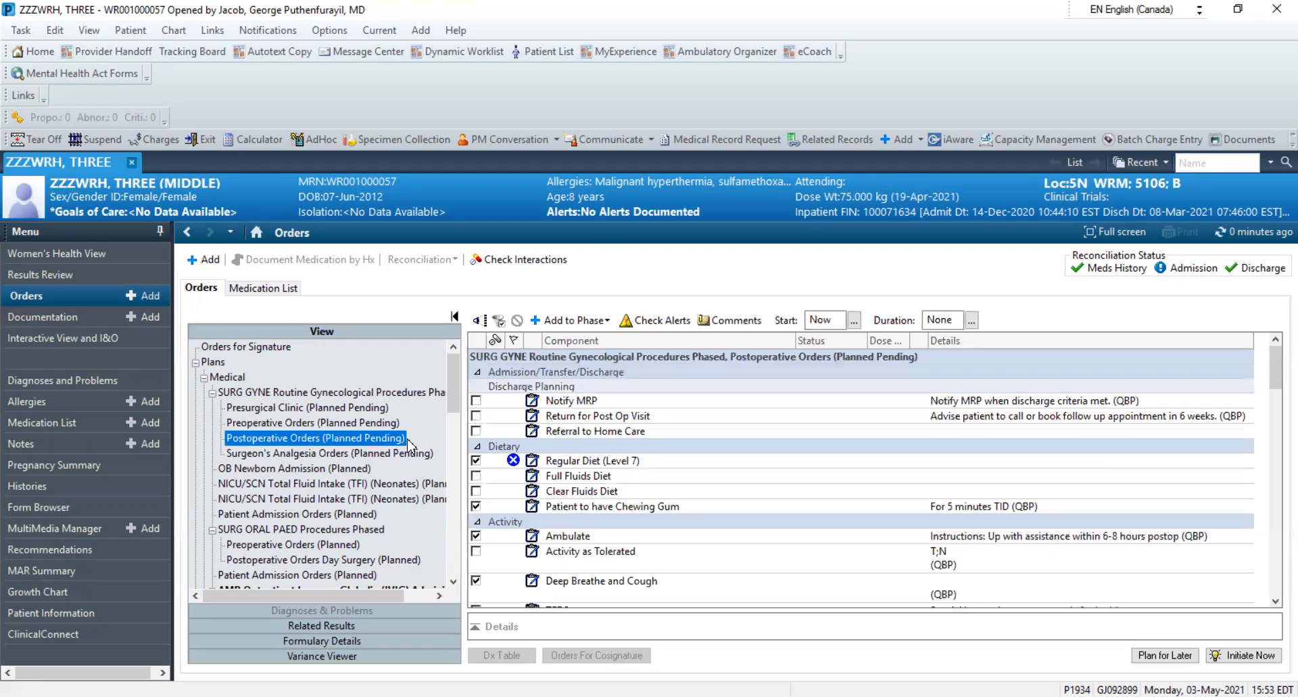
{"action": "left_click", "coordinate": [498, 320]}
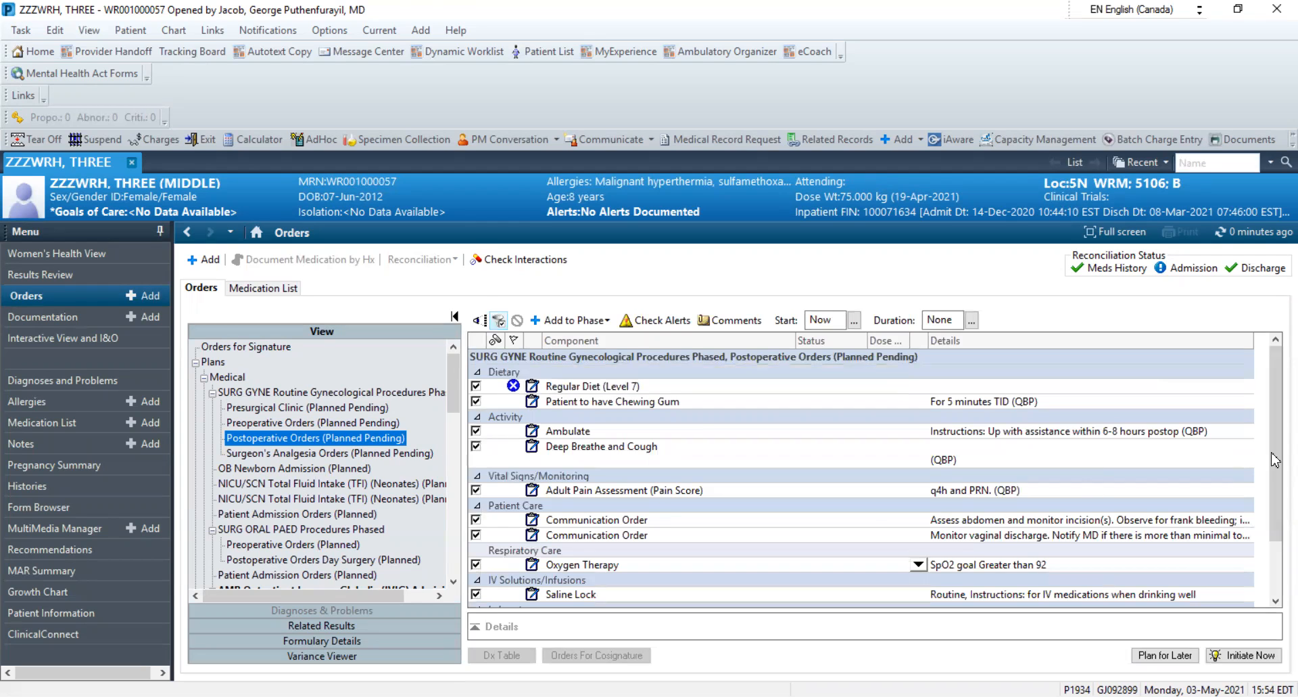
{"action": "mouse_move", "coordinate": [1276, 424]}
{"action": "left_mouse_down"}
{"action": "mouse_move", "coordinate": [1274, 514]}
{"action": "mouse_move", "coordinate": [1270, 411]}
{"action": "left_mouse_up"}
{"action": "left_click", "coordinate": [498, 320]}
{"action": "mouse_move", "coordinate": [1276, 379]}
{"action": "left_mouse_down"}
{"action": "mouse_move", "coordinate": [1275, 593]}
{"action": "mouse_move", "coordinate": [1275, 379]}
{"action": "left_mouse_up"}
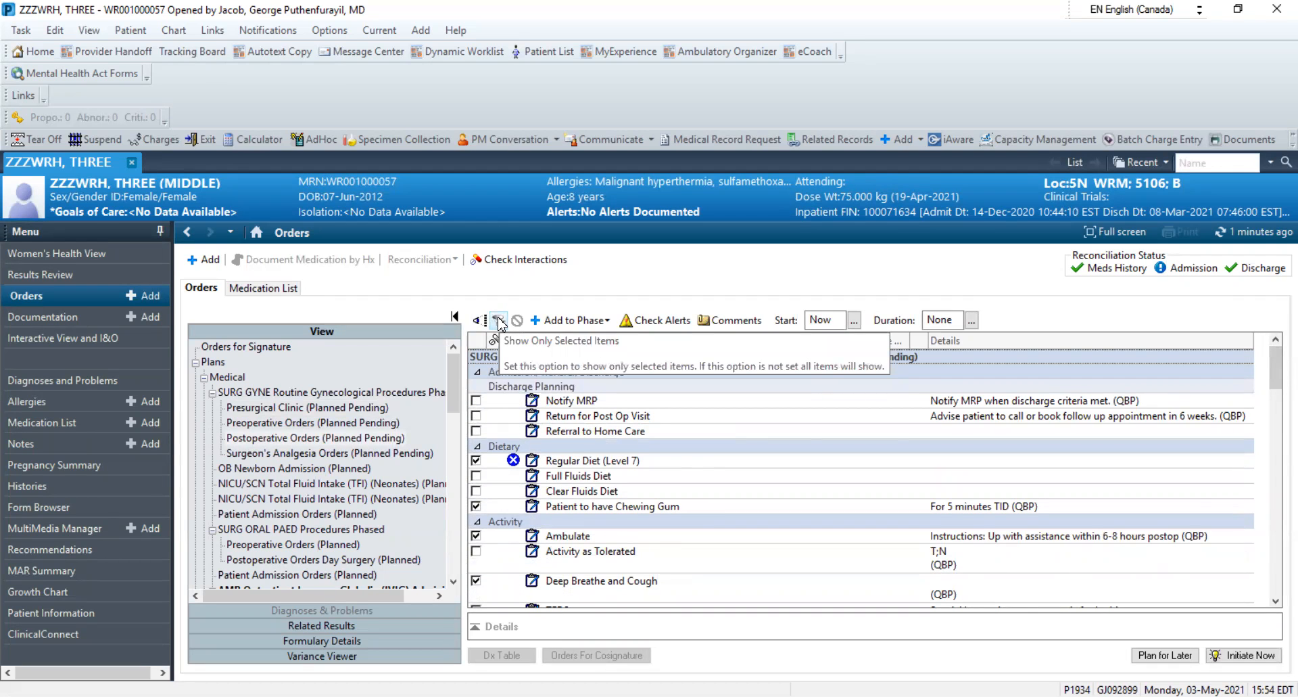
Start adding orders to the Postoperative Orders phase, accept the discharged-patient prompt and open the favorites' Test folder
{"action": "left_click", "coordinate": [578, 329]}
{"action": "left_click", "coordinate": [576, 337]}
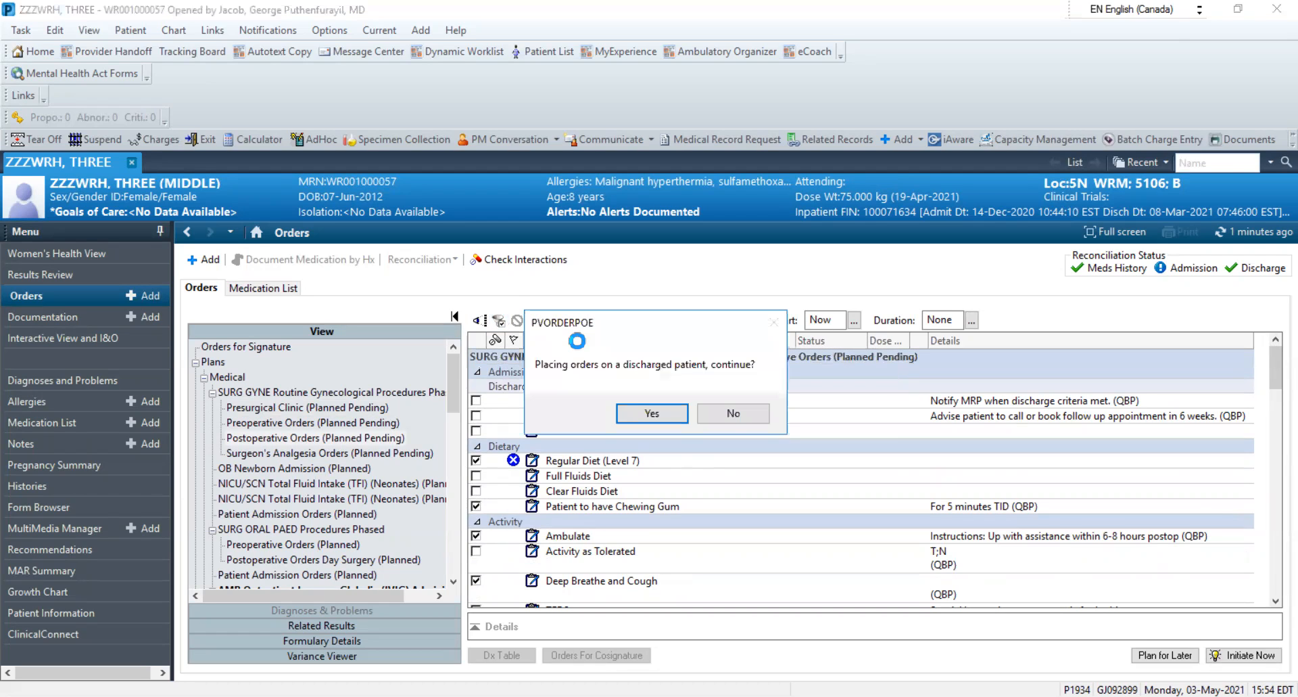
{"action": "left_click", "coordinate": [662, 412]}
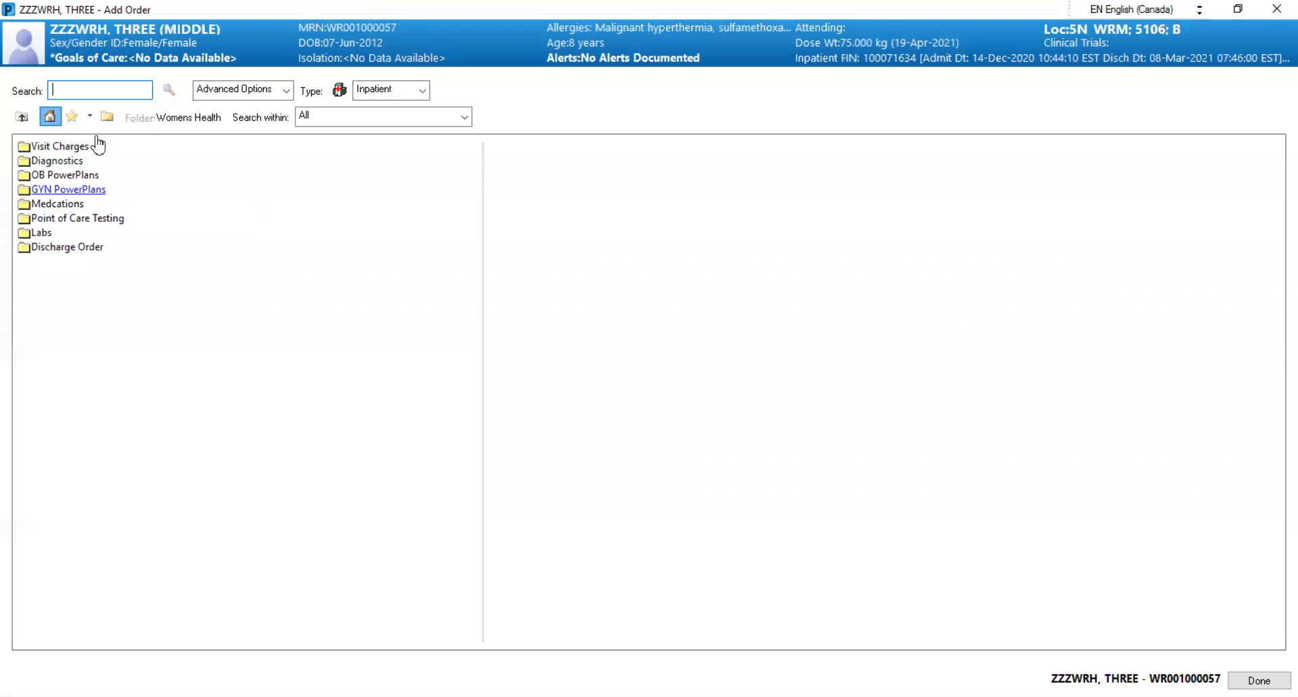
{"action": "left_click", "coordinate": [71, 116]}
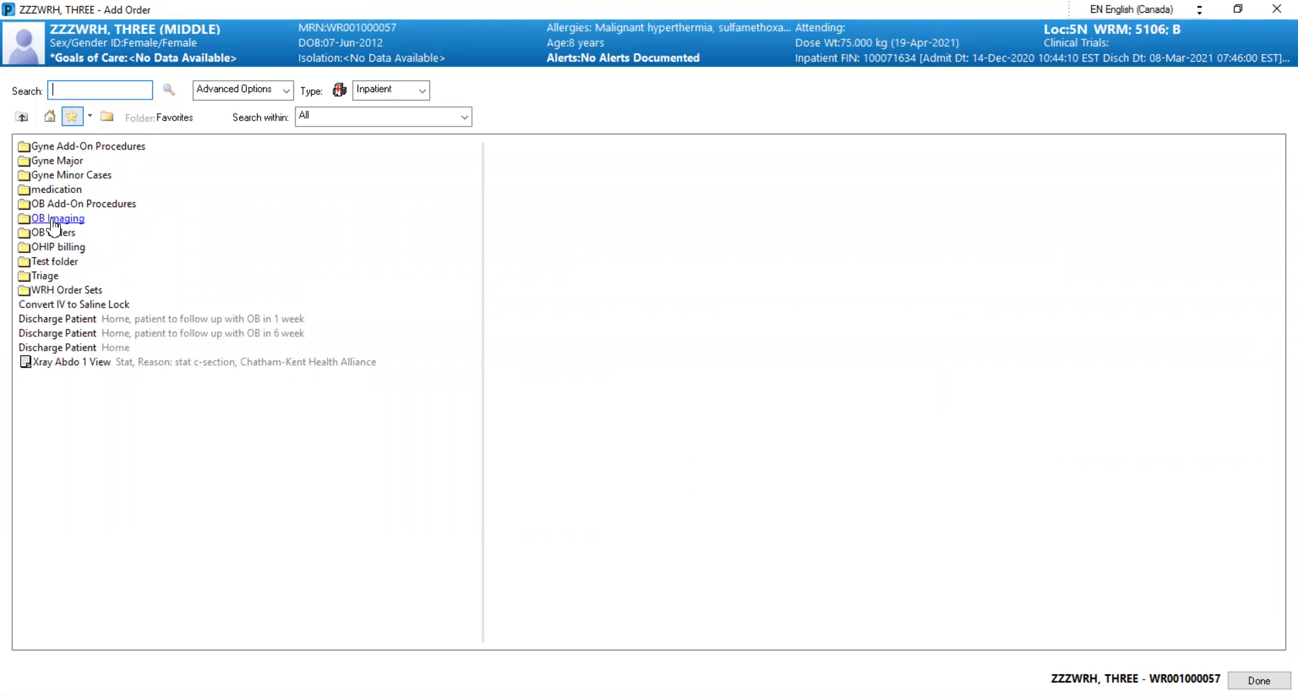
{"action": "left_click", "coordinate": [61, 262]}
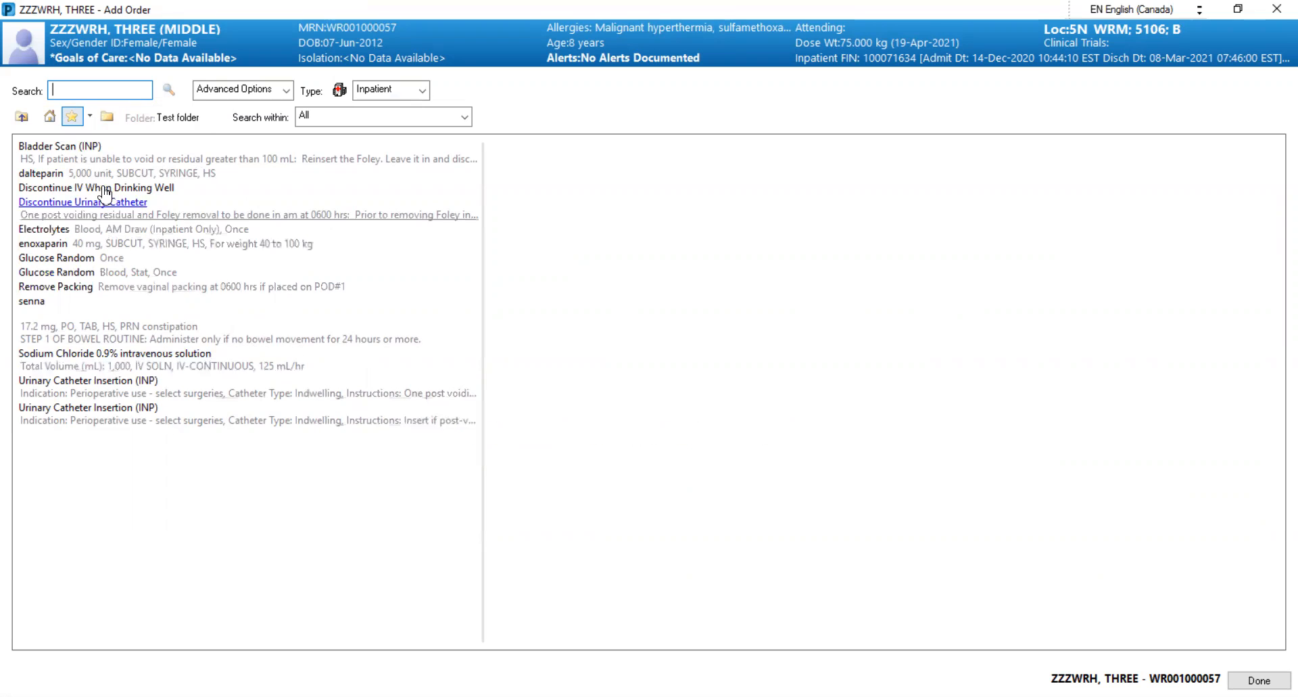
Add Bladder Scan (INP), dalteparin 5,000 unit, Discontinue IV When Drinking Well and Discontinue Urinary Catheter to the postoperative phase
{"action": "left_click", "coordinate": [81, 146]}
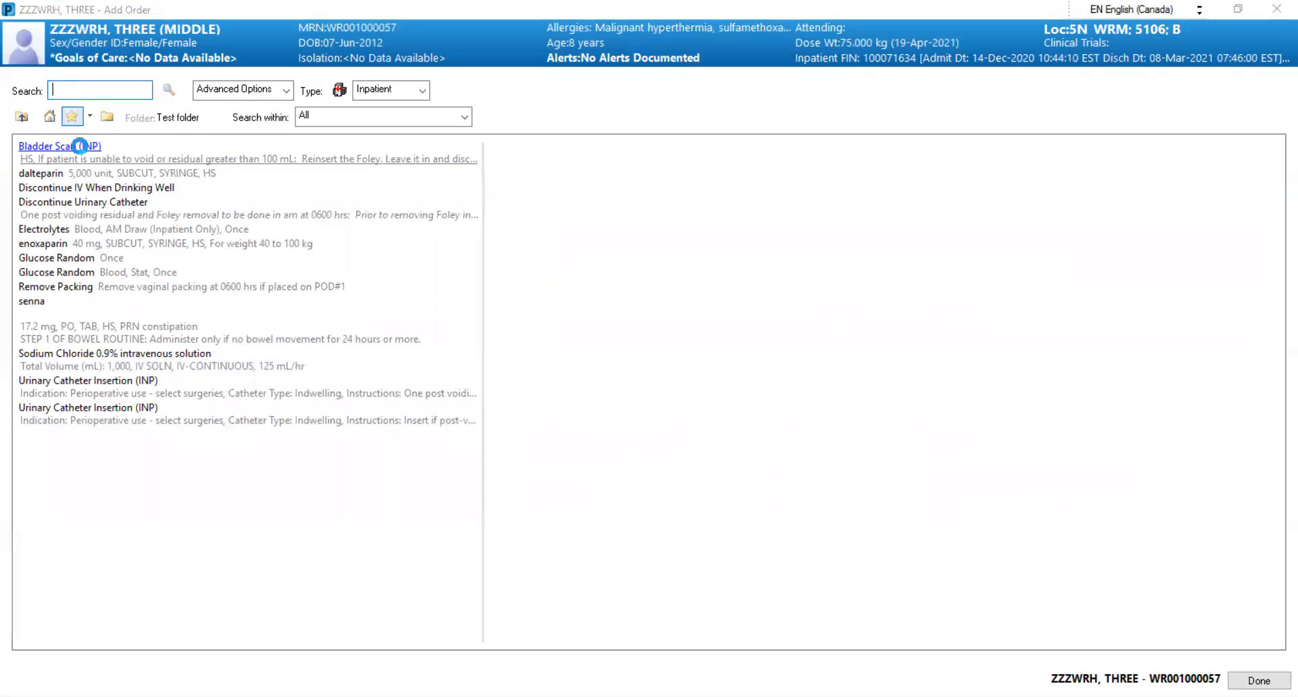
{"action": "left_click", "coordinate": [53, 175]}
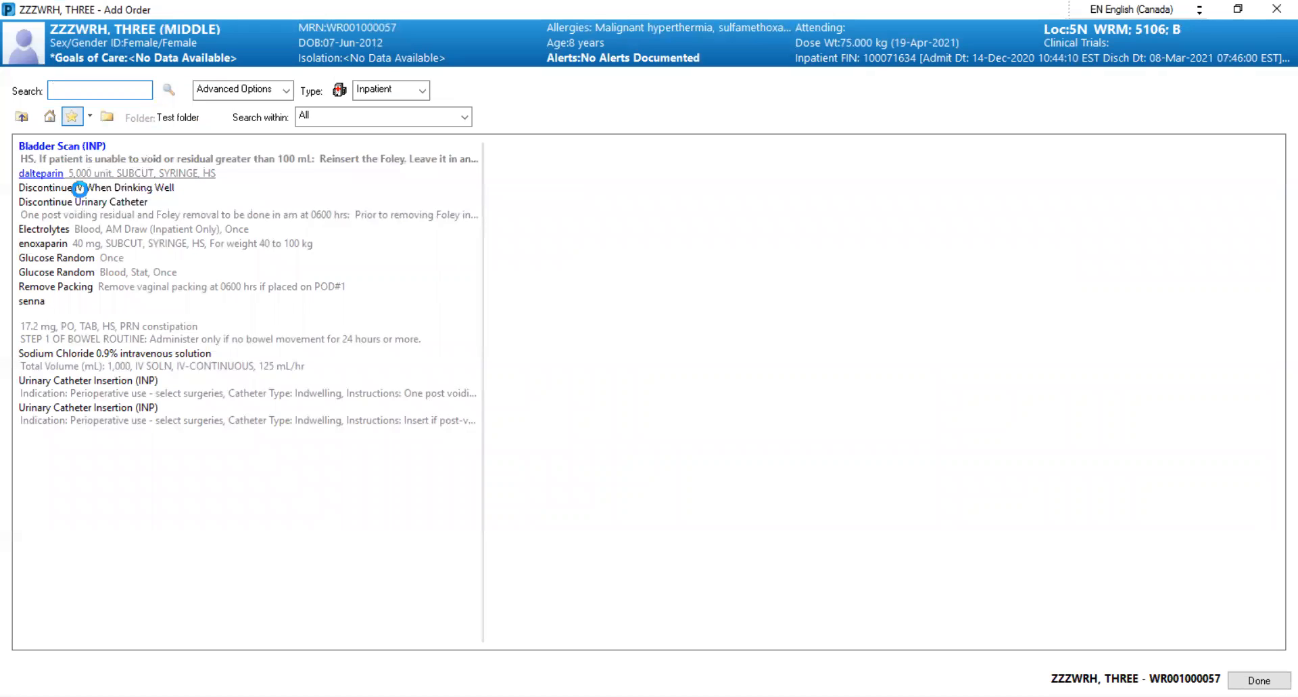
{"action": "left_click", "coordinate": [80, 190]}
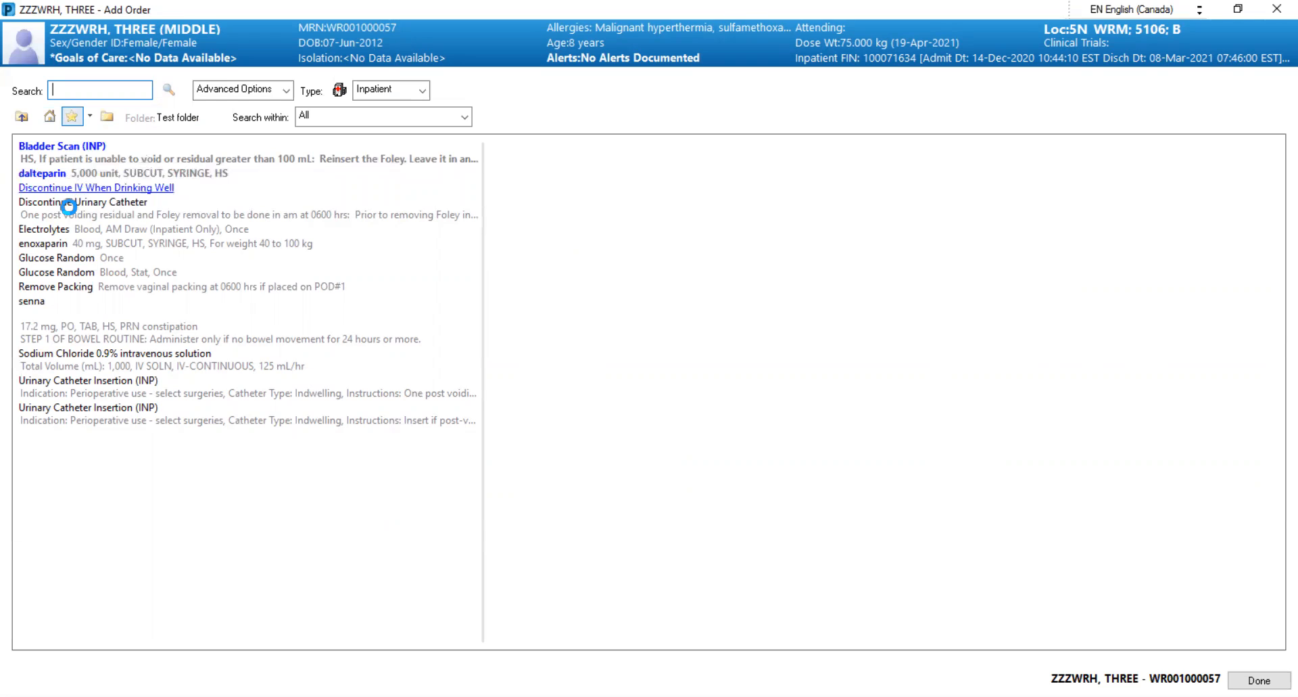
{"action": "left_click", "coordinate": [68, 205]}
Add Electrolytes, Glucose Random Once, Remove Packing, Sodium Chloride 0.9% and the first Urinary Catheter Insertion (INP), and finish adding to the phase
{"action": "left_click", "coordinate": [62, 231]}
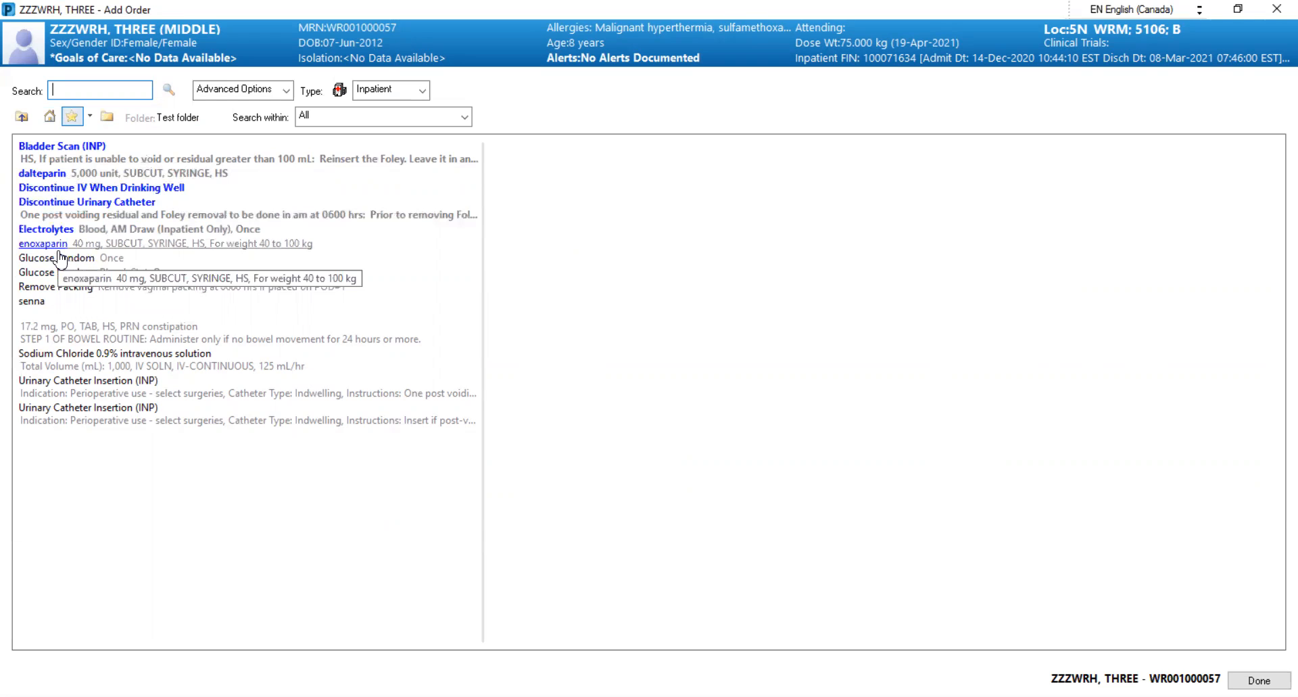
{"action": "left_click", "coordinate": [59, 261]}
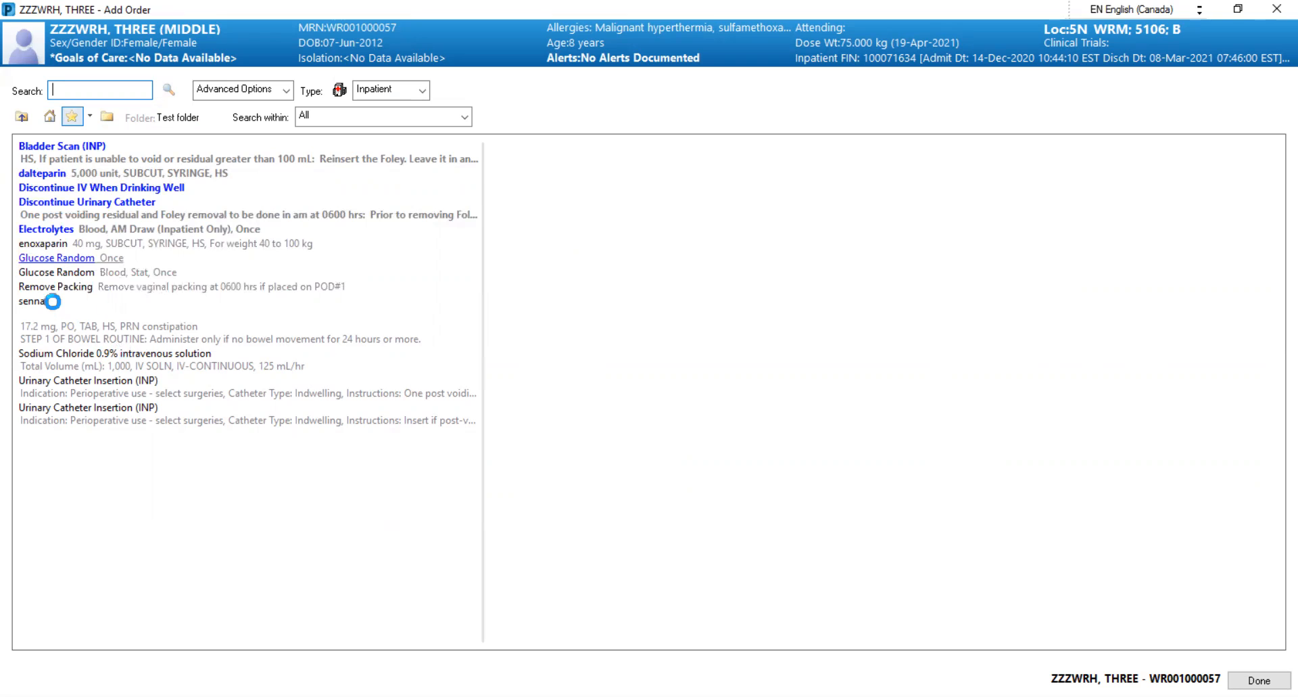
{"action": "left_click", "coordinate": [72, 287]}
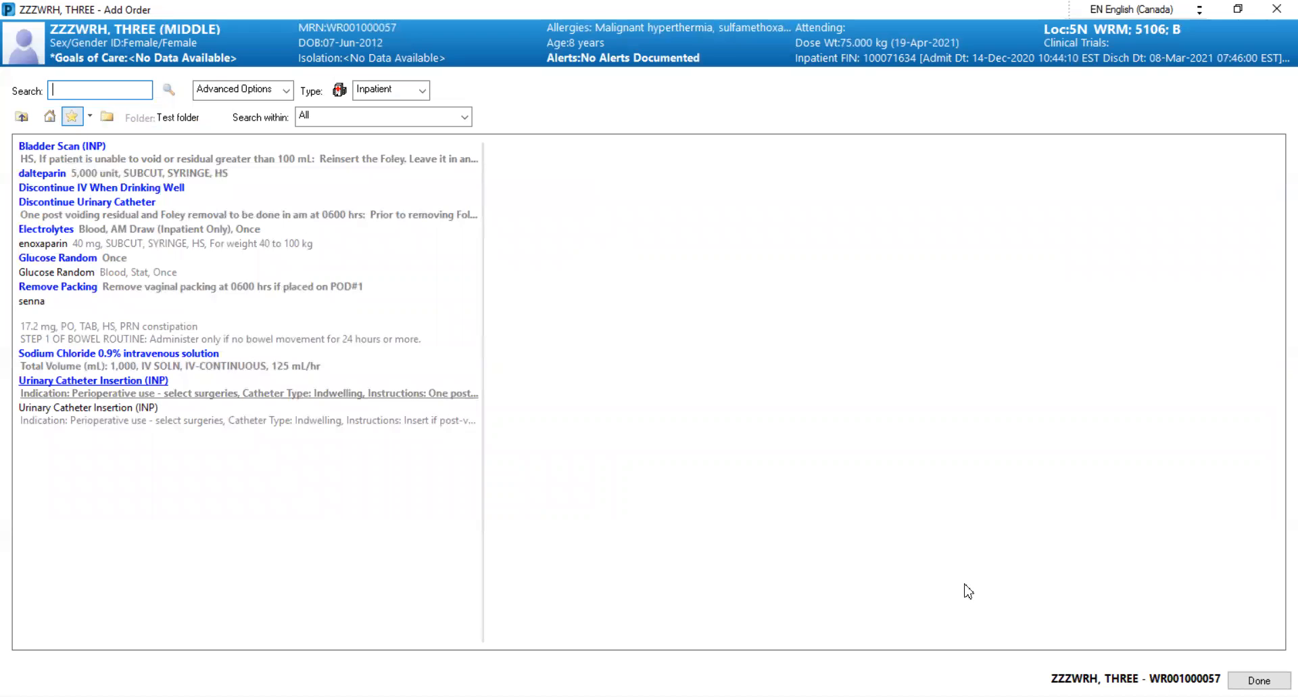
{"action": "left_click", "coordinate": [1259, 680]}
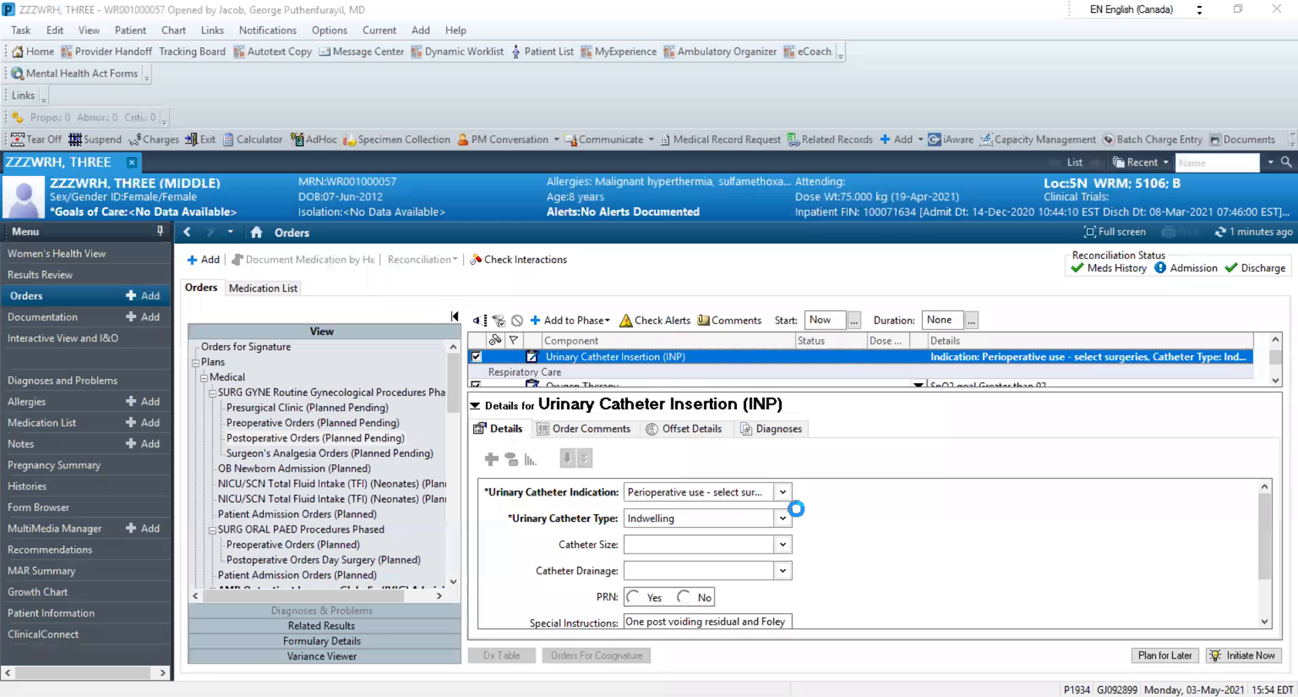
Collapse the order details, show only the selected components of the postoperative phase and review them from Dietary to Laboratory
{"action": "left_click", "coordinate": [476, 404]}
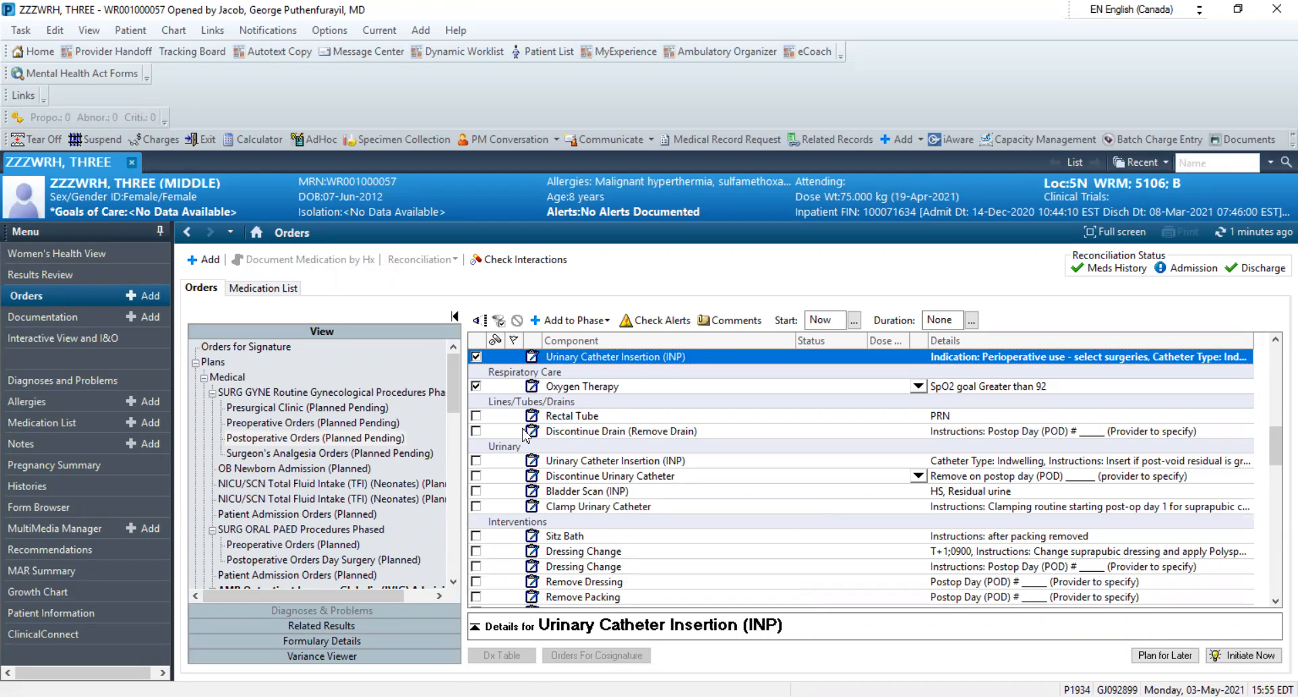
{"action": "left_click", "coordinate": [498, 320]}
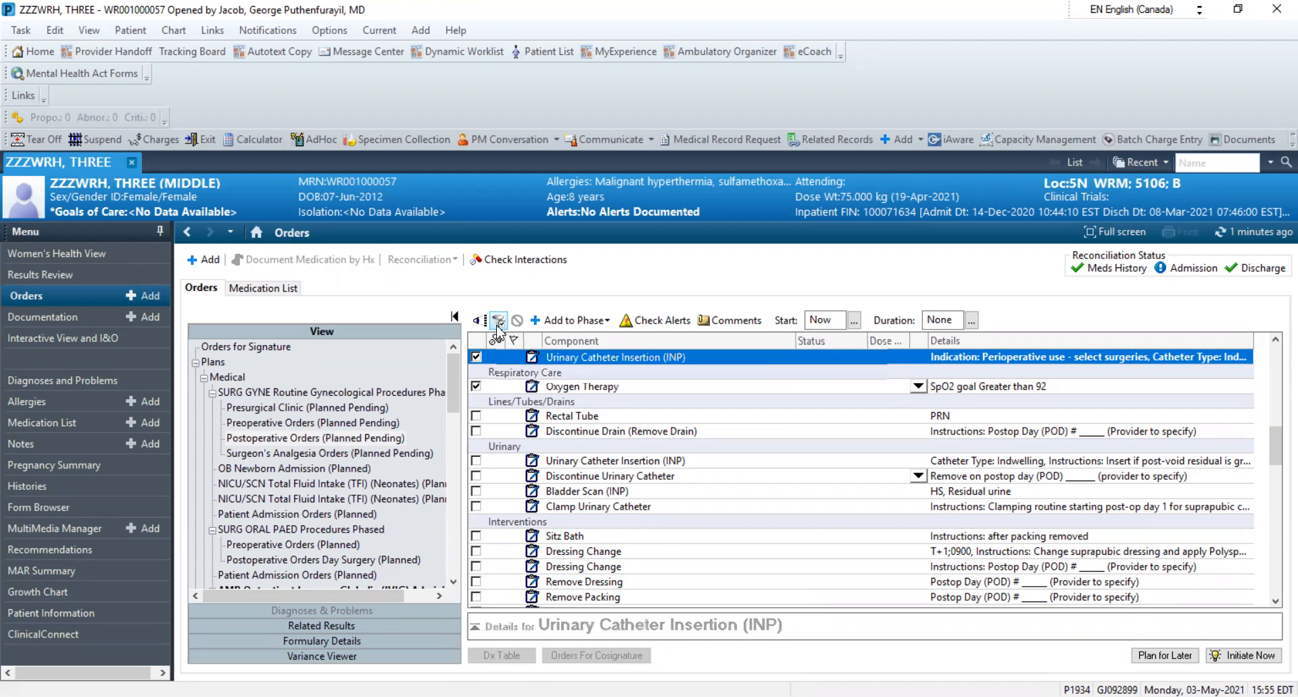
{"action": "left_click_drag", "start_coordinate": [1276, 562], "coordinate": [1271, 419]}
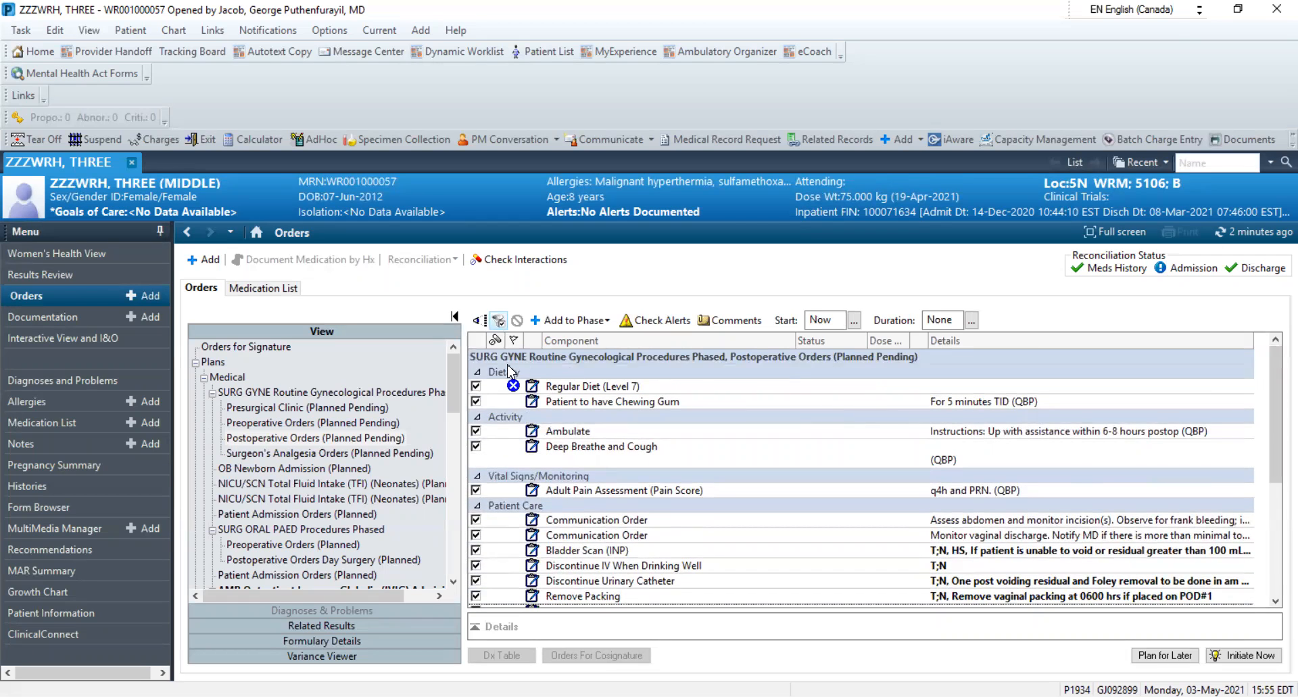
{"action": "mouse_move", "coordinate": [515, 389]}
{"action": "left_click_drag", "start_coordinate": [1274, 382], "coordinate": [1275, 547]}
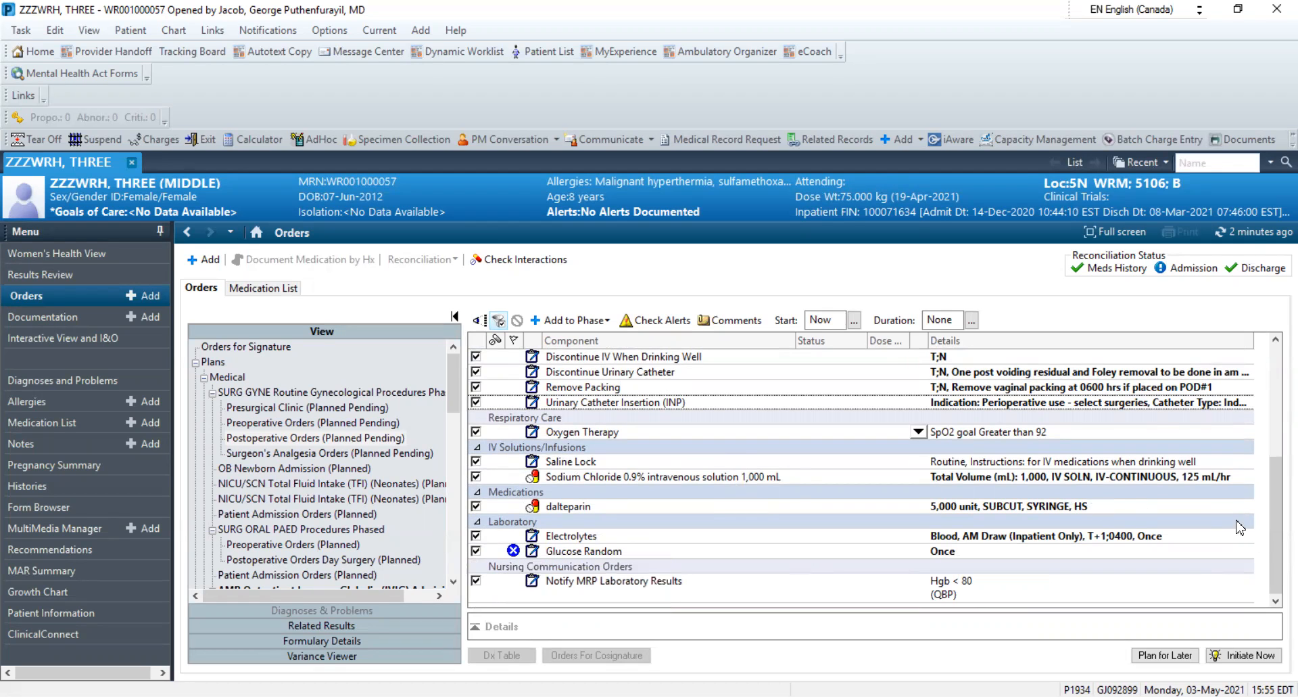
{"action": "left_click_drag", "start_coordinate": [1274, 549], "coordinate": [1275, 445]}
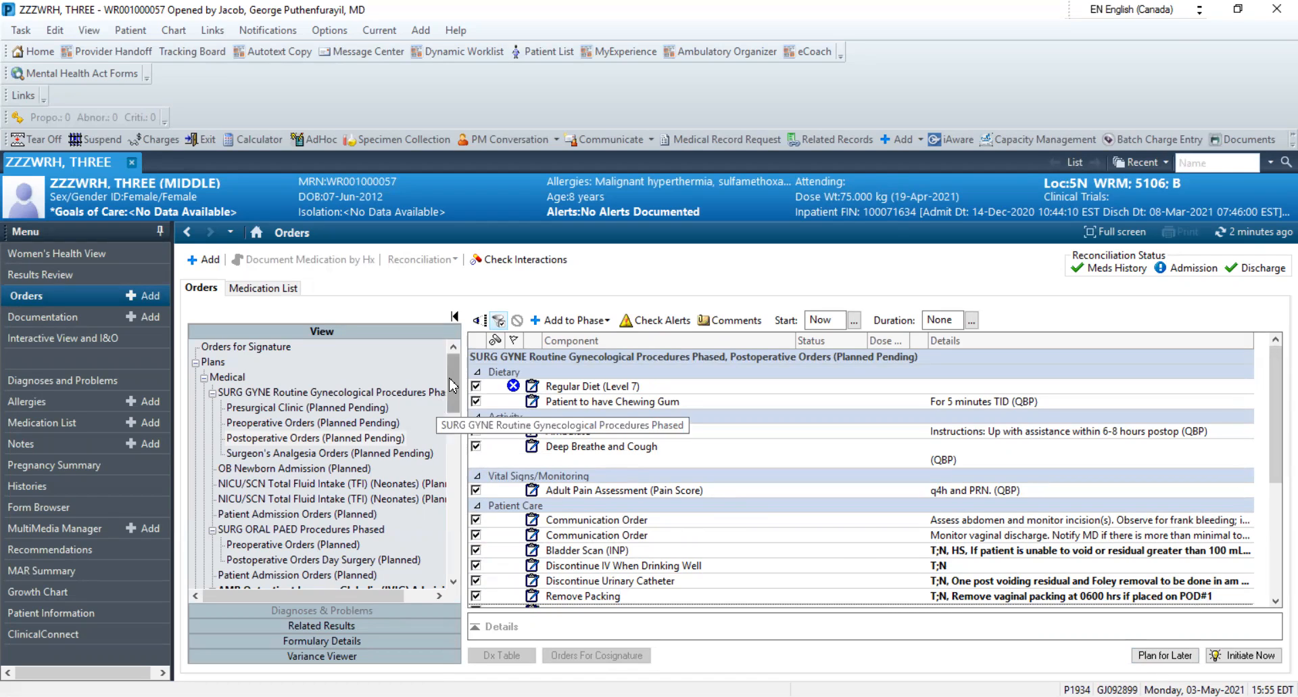
Start adding orders to the Surgeon's Analgesia Orders phase from the favorites folder Postop Add to Phase to Surgeon's Analgesia within WRH Order Sets
{"action": "left_click", "coordinate": [358, 453]}
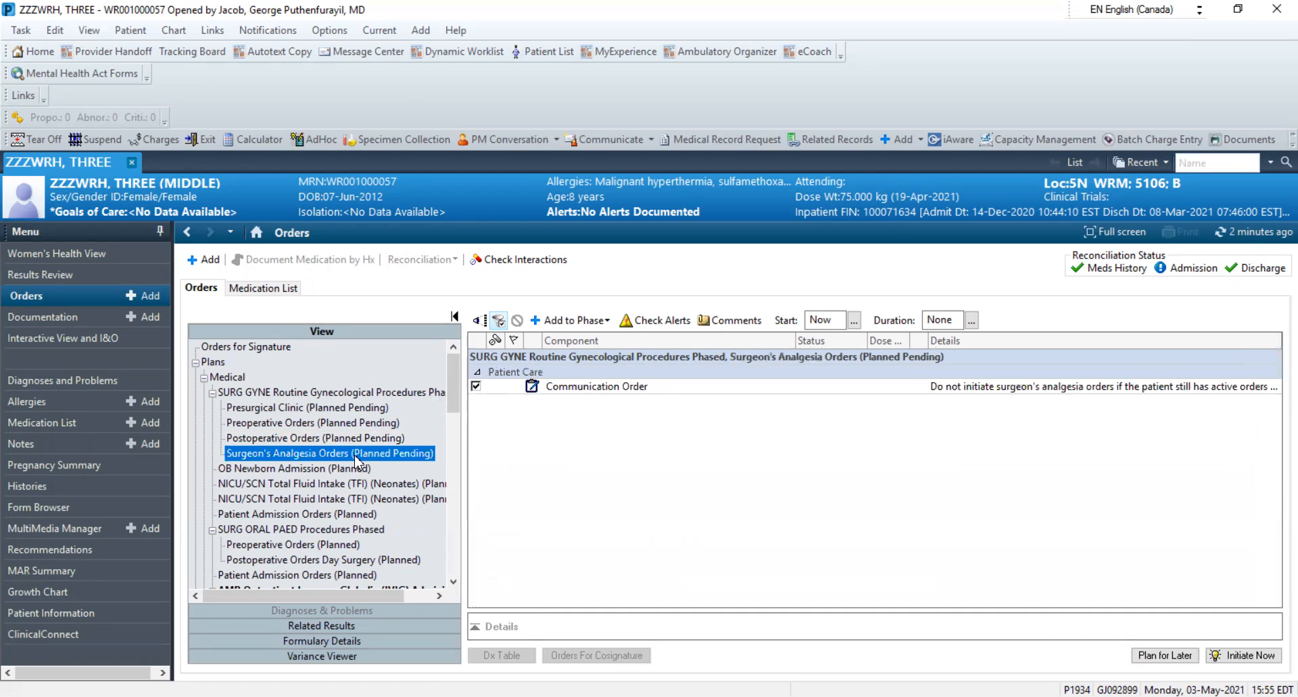
{"action": "left_click", "coordinate": [573, 319]}
{"action": "left_click", "coordinate": [577, 339]}
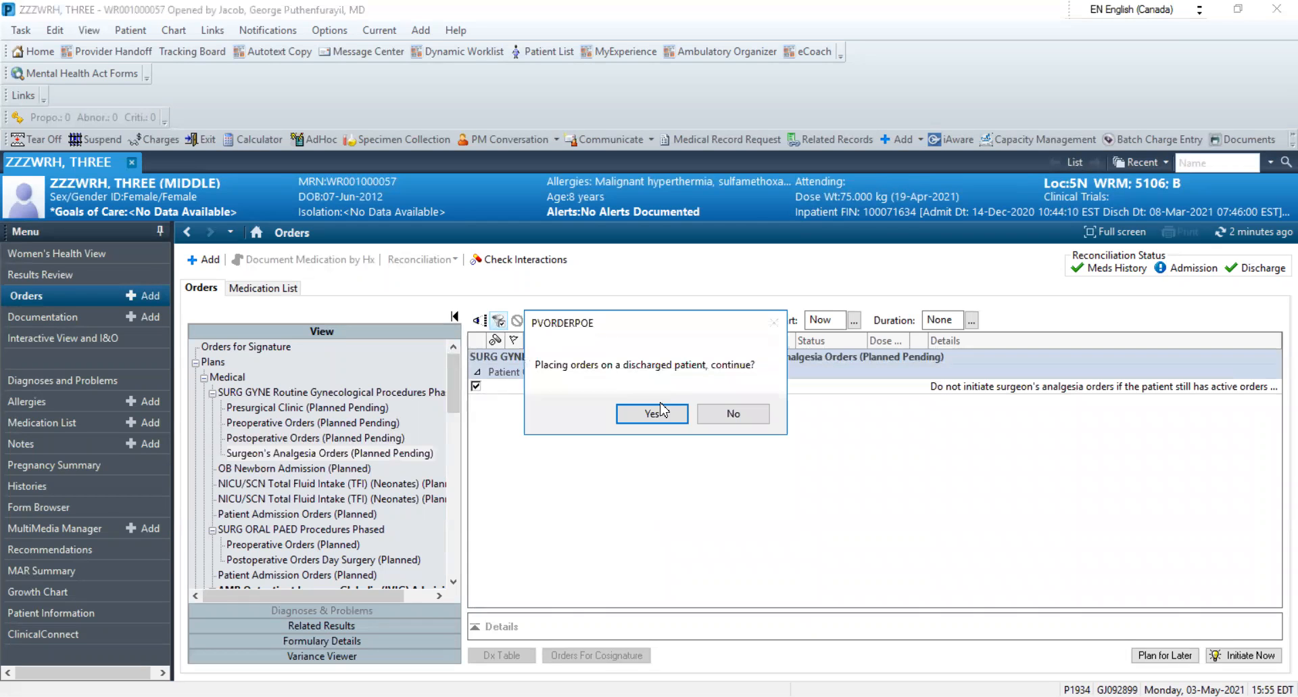
{"action": "left_click", "coordinate": [651, 417]}
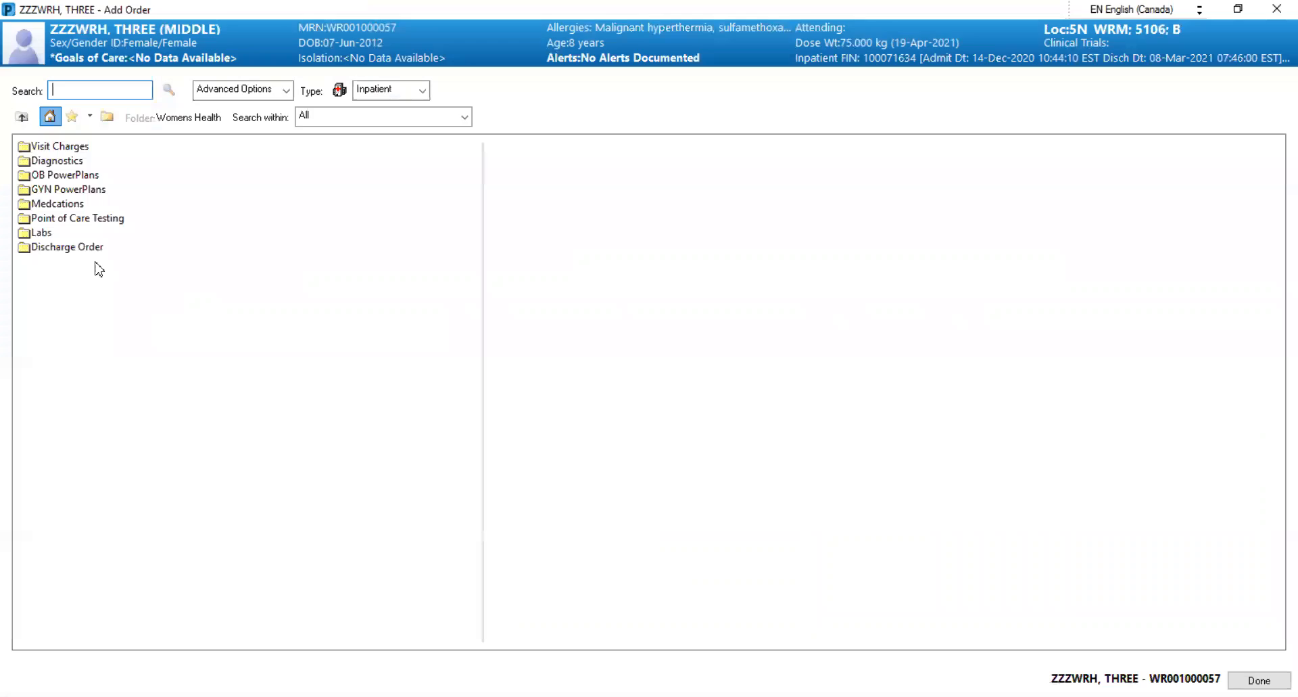
{"action": "left_click", "coordinate": [73, 116]}
{"action": "left_click", "coordinate": [65, 291]}
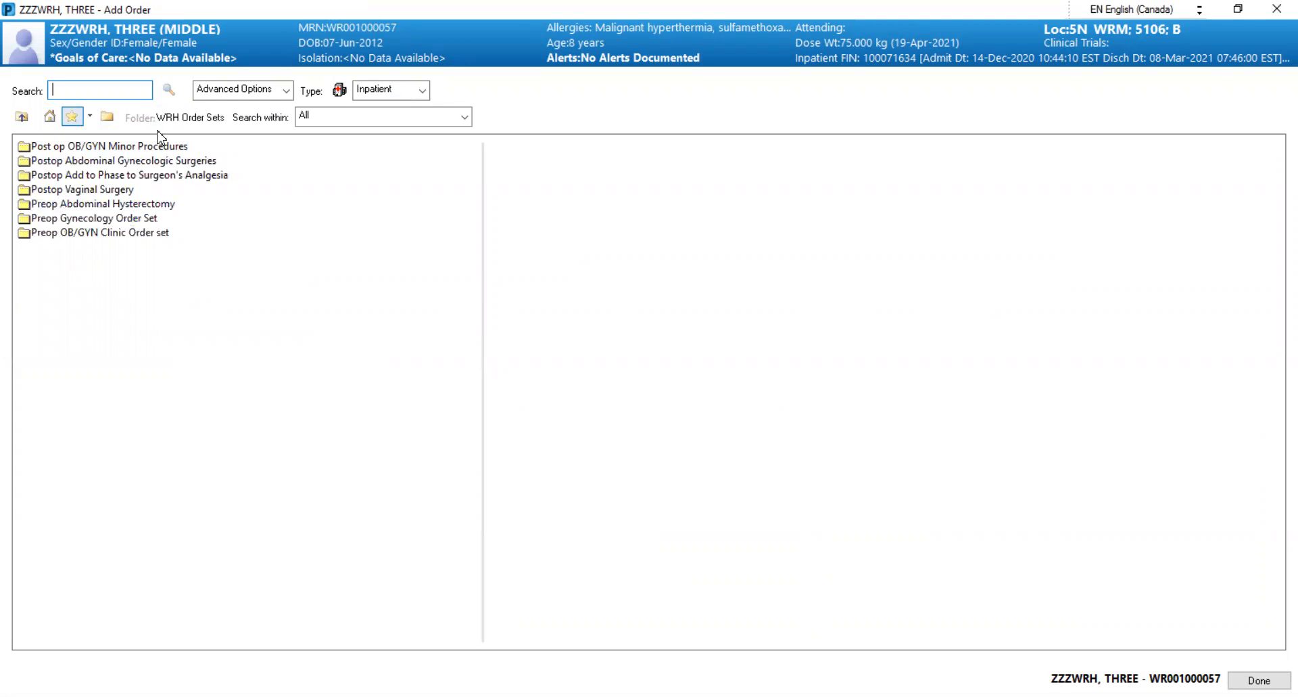
{"action": "left_click", "coordinate": [130, 176]}
Add acetaminophen 975 mg, dimenhyDRINATE 50 mg, HYDROmorphone 1 mg for severe pain, ibuprofen 600 mg, indomethacin 100 mg, ketorolac 15 mg and ondansetron 4 mg to the phase
{"action": "left_click", "coordinate": [60, 169]}
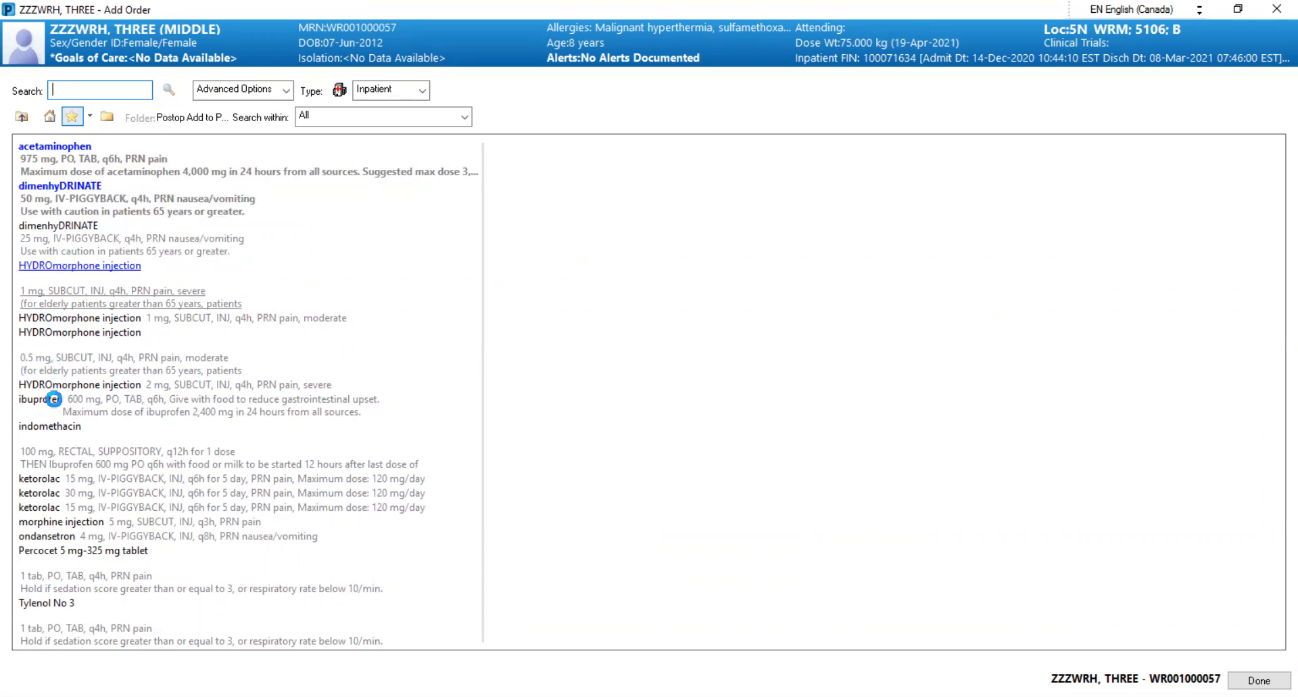
{"action": "left_click", "coordinate": [57, 439]}
{"action": "left_click", "coordinate": [79, 479]}
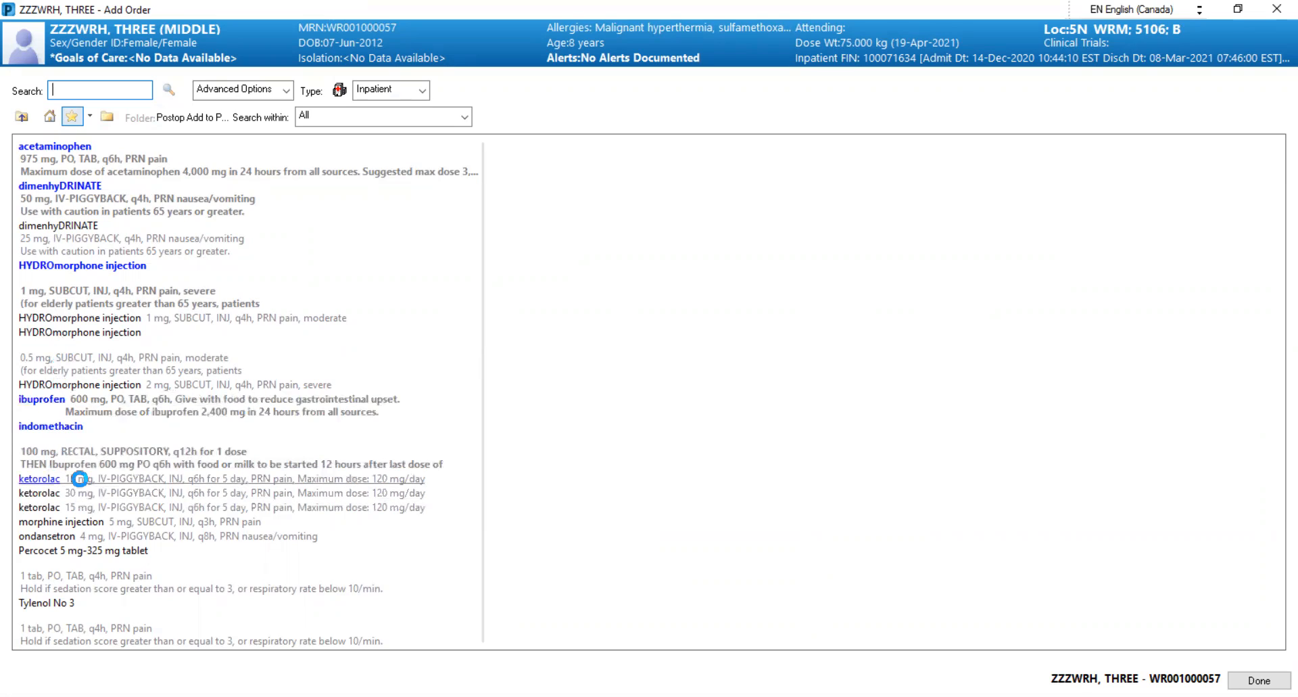
{"action": "left_click", "coordinate": [93, 535]}
{"action": "left_click", "coordinate": [1259, 681]}
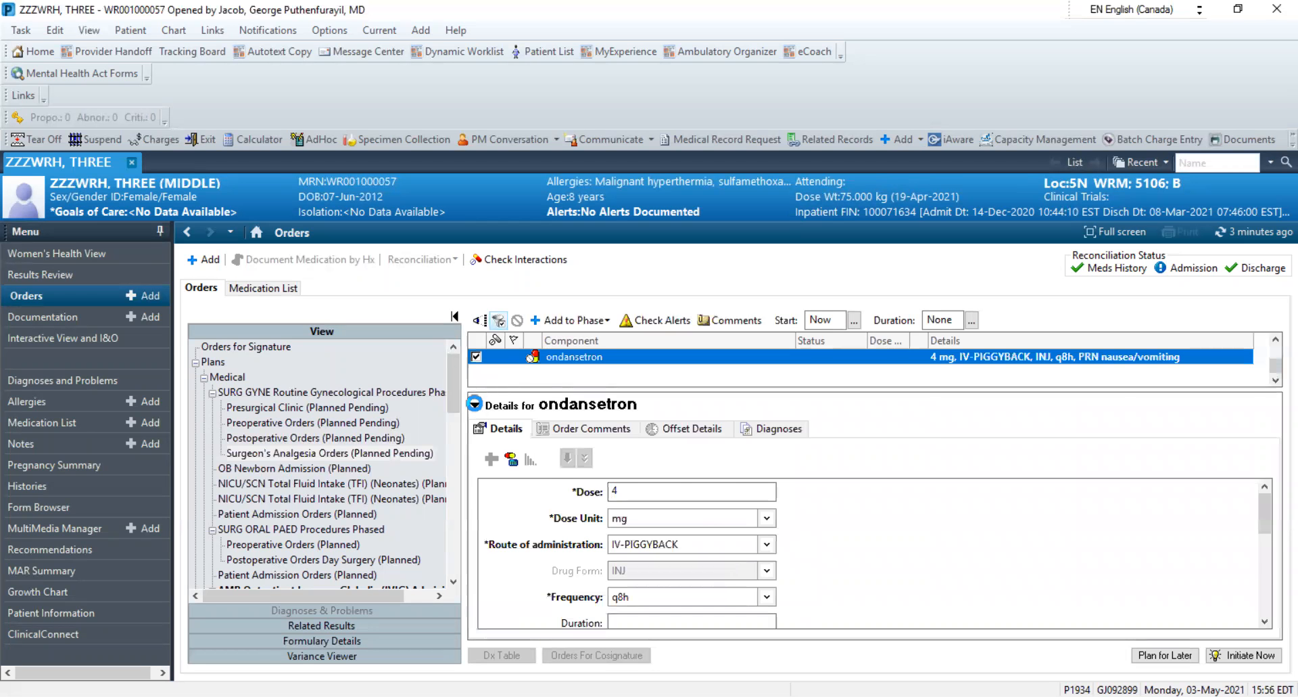